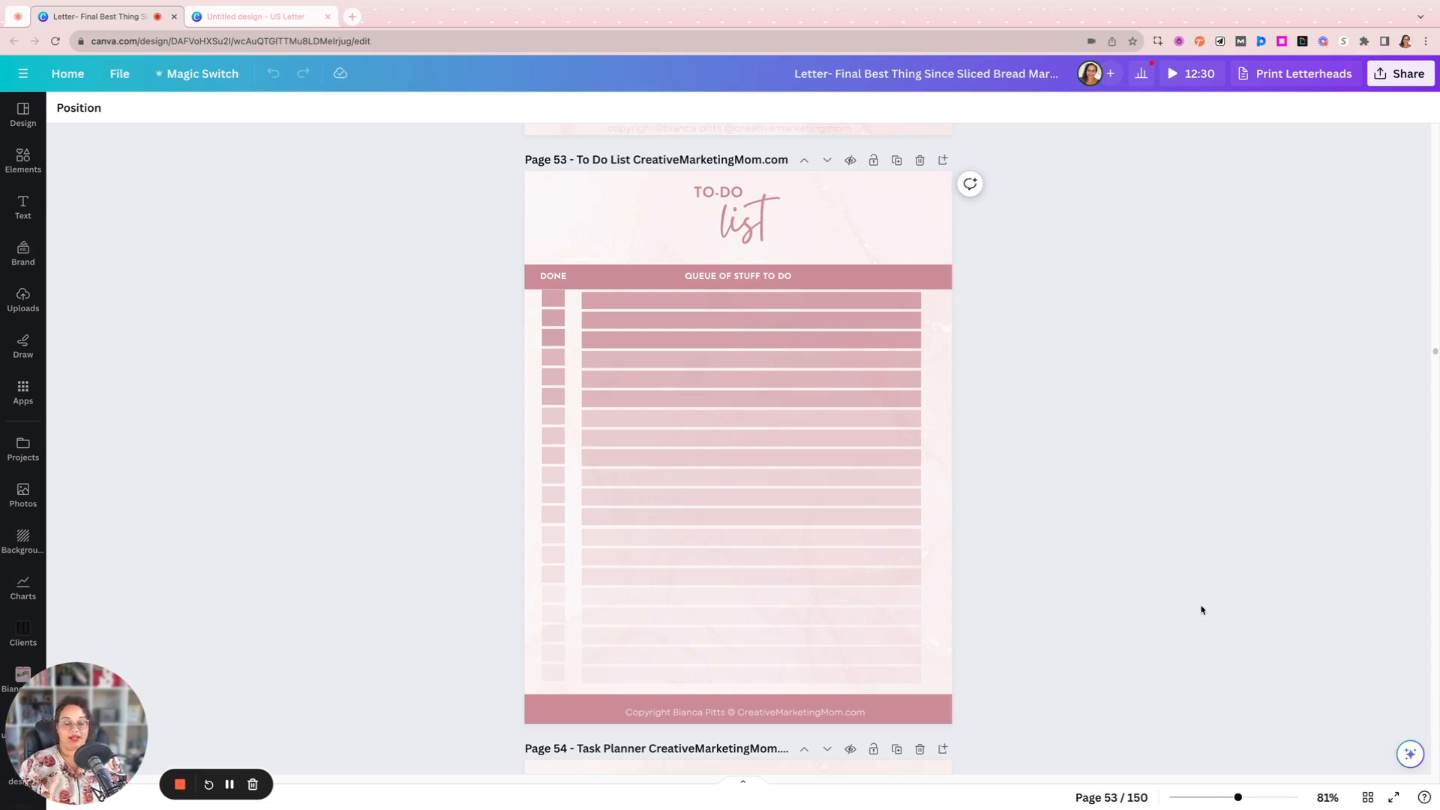
Step: Look over the planner's pages in grid view and reopen page 53, the To Do List
click(1369, 798)
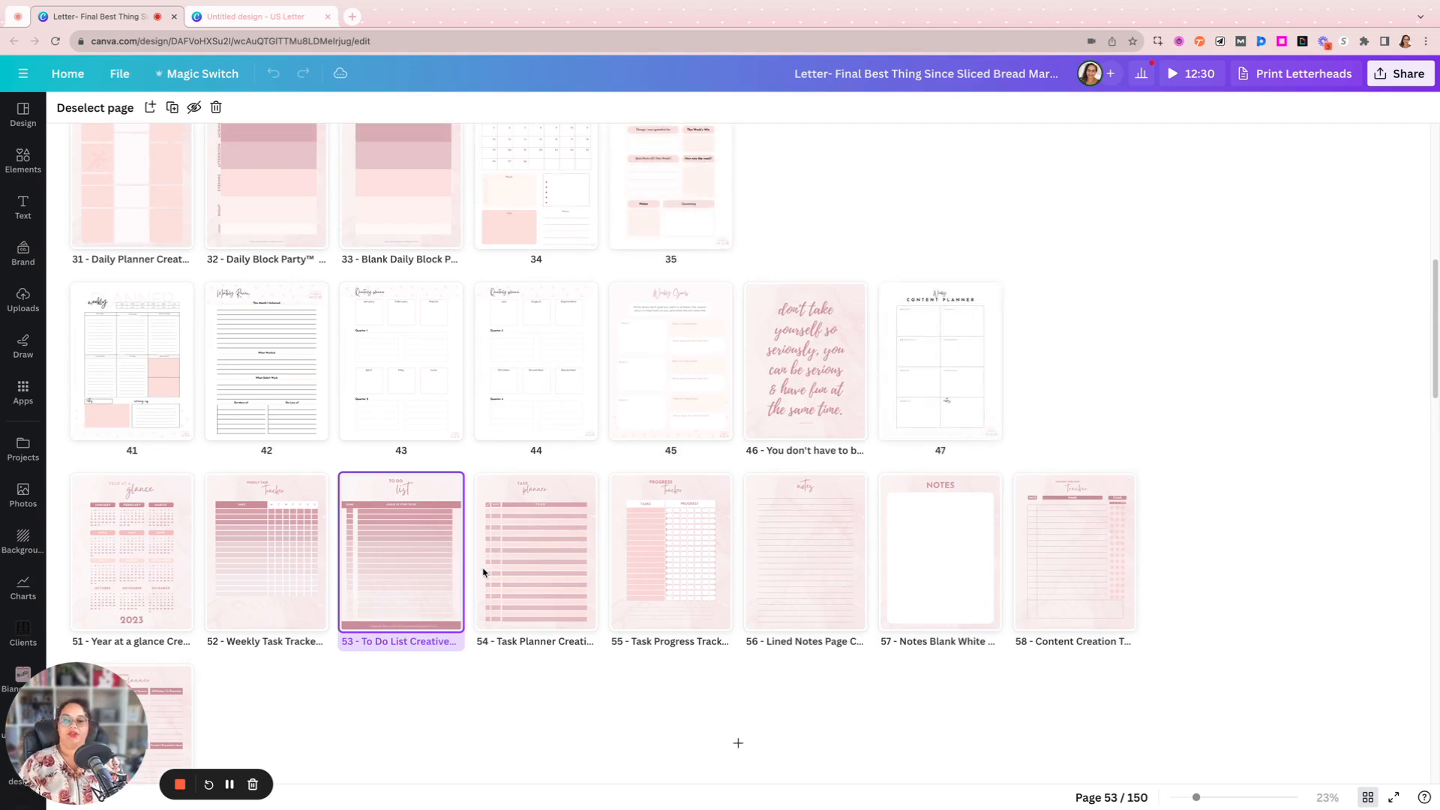
double_click(450, 492)
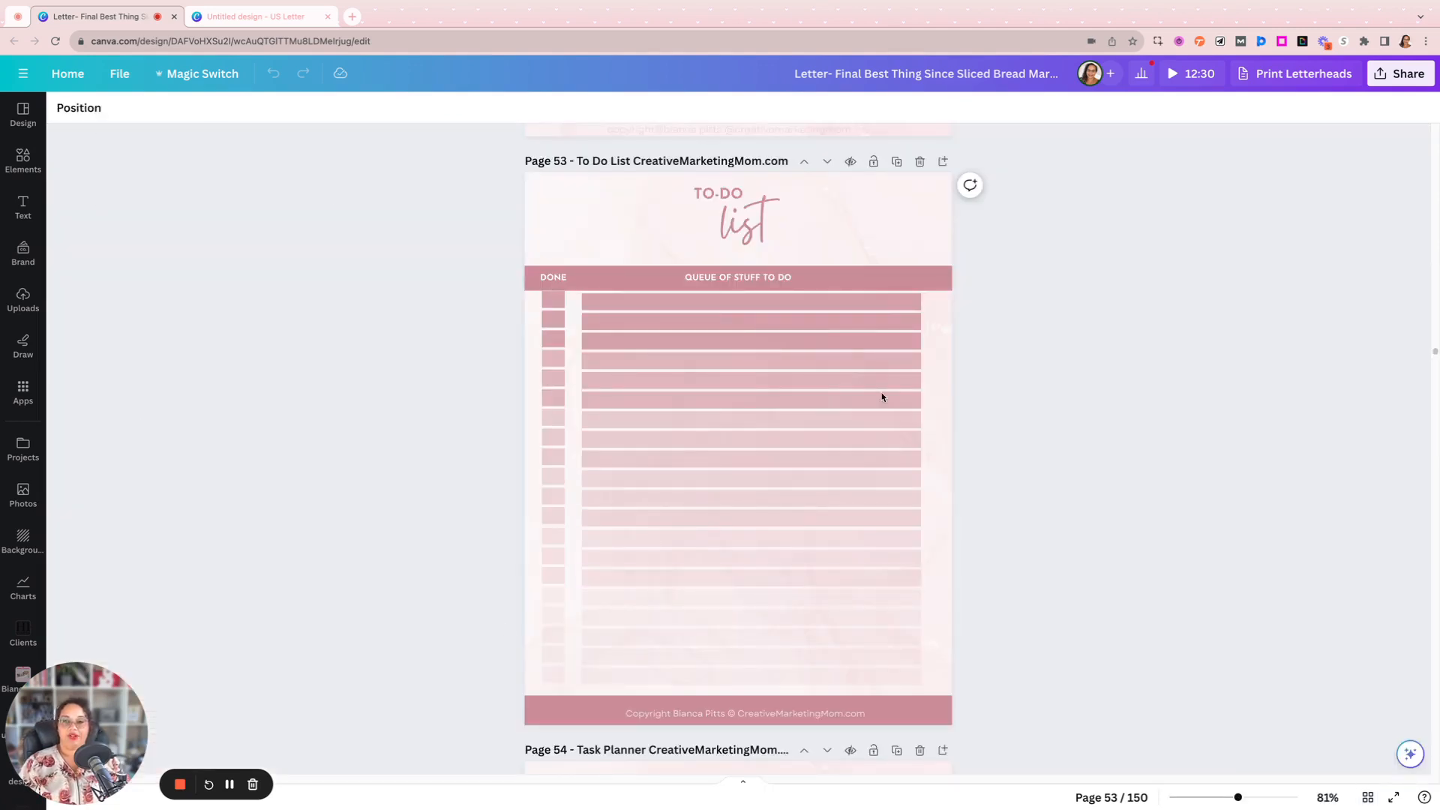
Step: Switch to the untitled US Letter design and browse the existing designs in Your projects
mouse_move(264, 16)
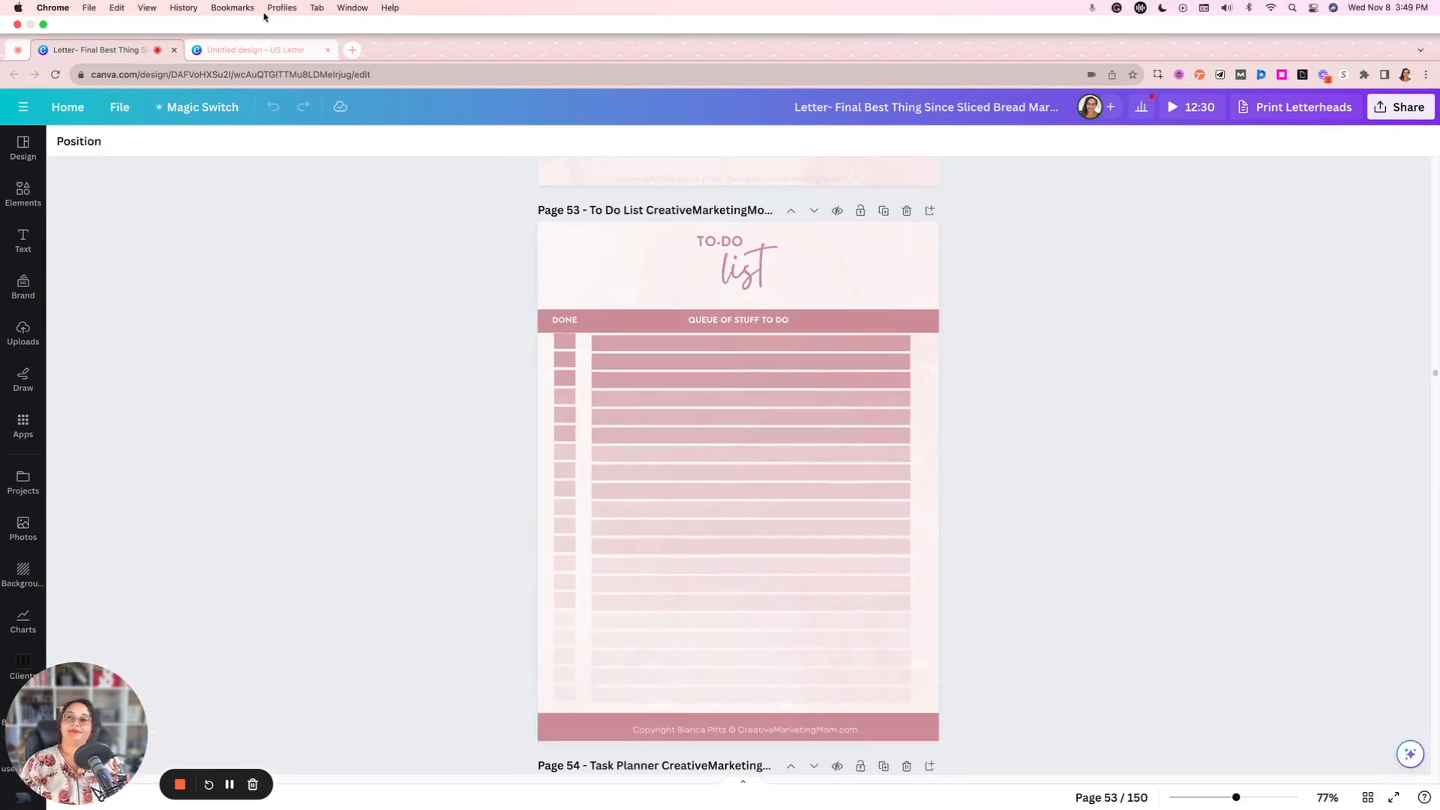
click(248, 50)
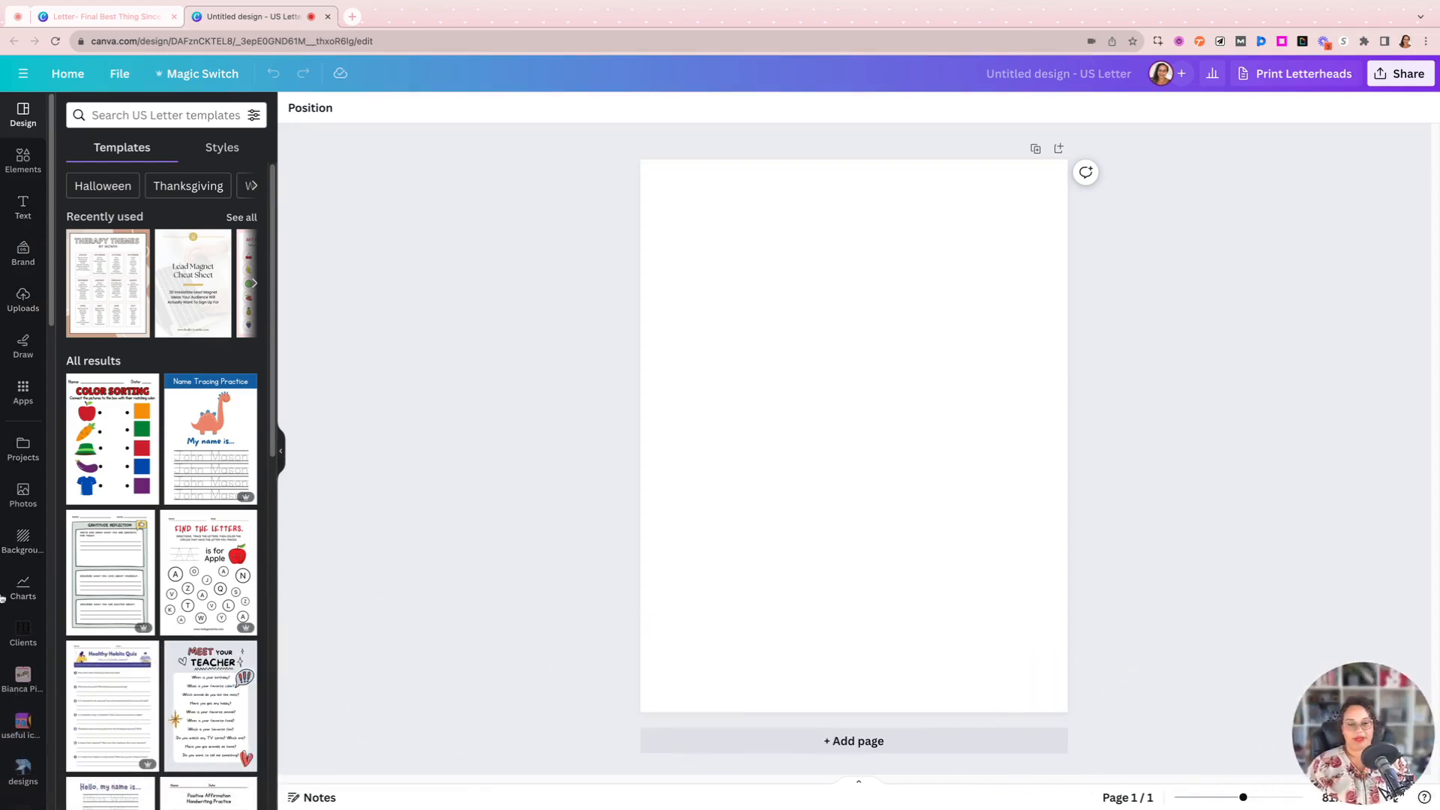
click(32, 462)
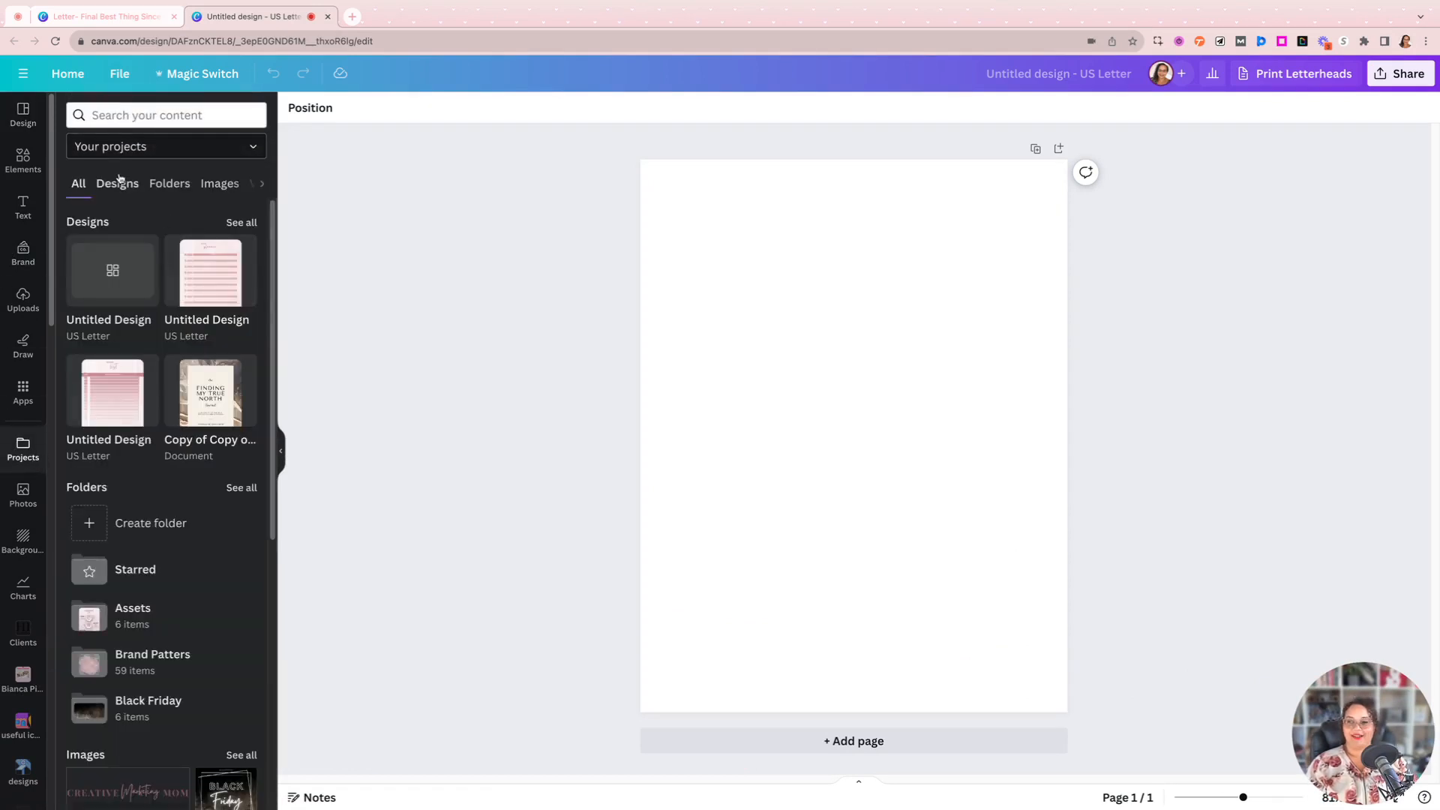
click(118, 184)
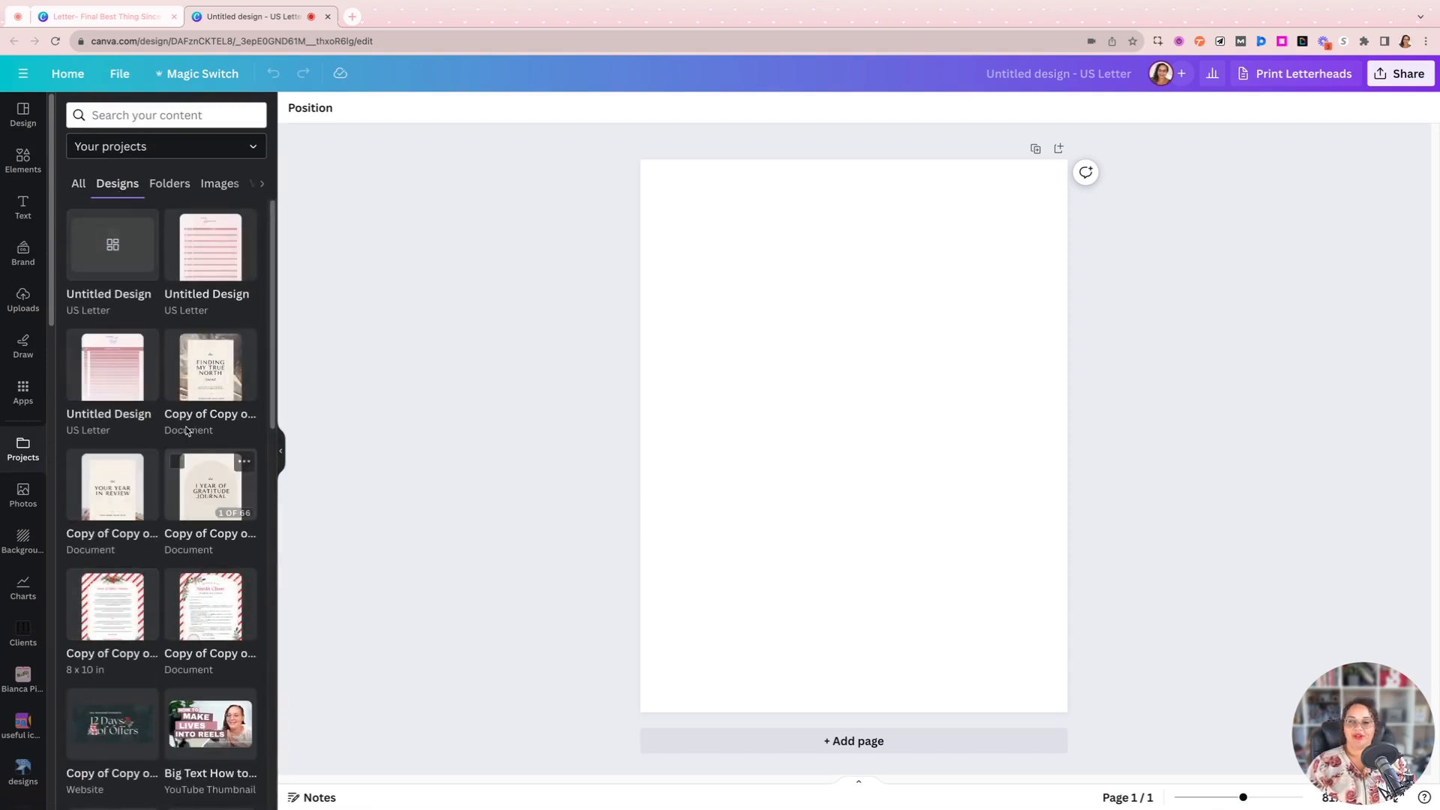
scroll(150, 525, down, 5)
scroll(180, 458, up, 5)
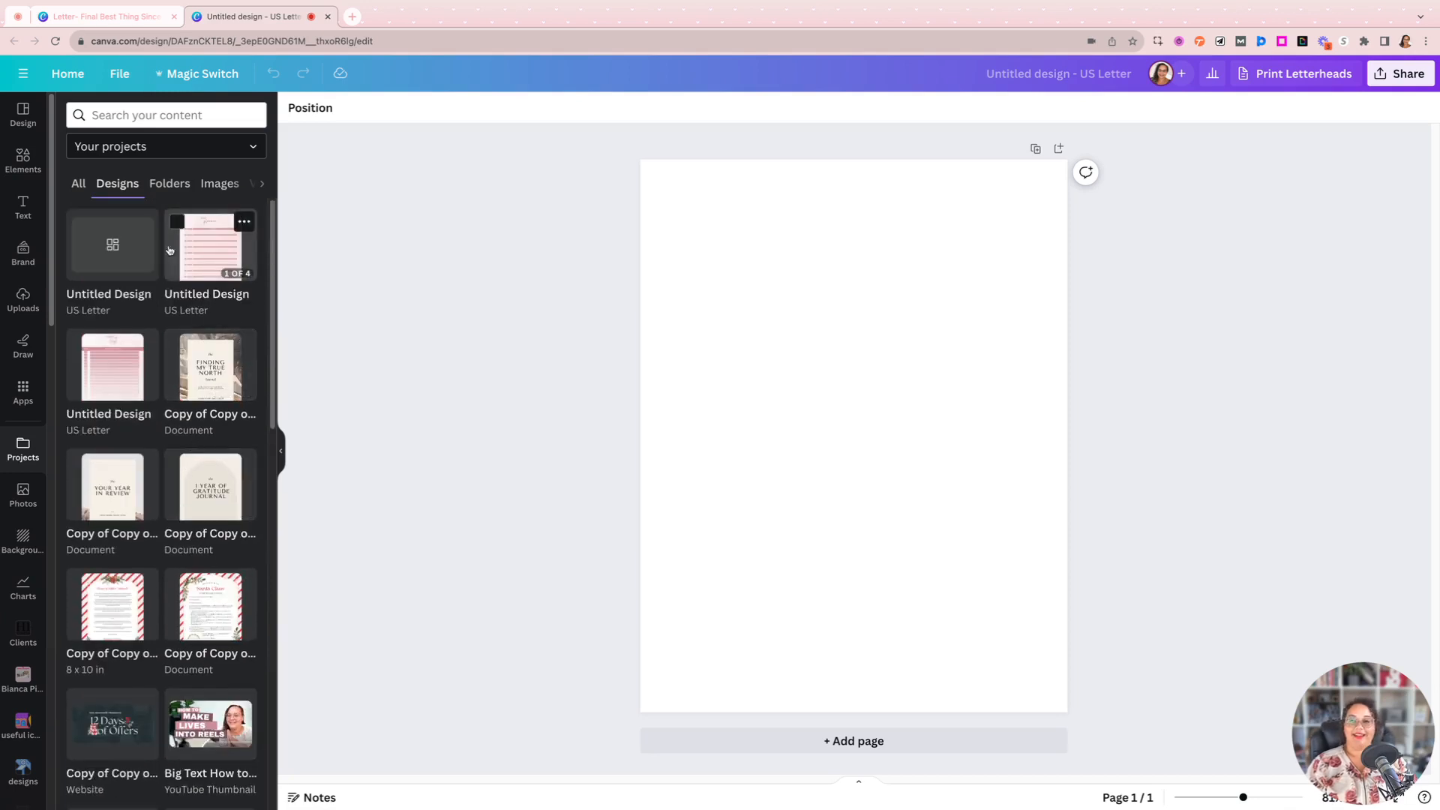
Step: Search the project content for "best thing" and show all matching designs
click(180, 114)
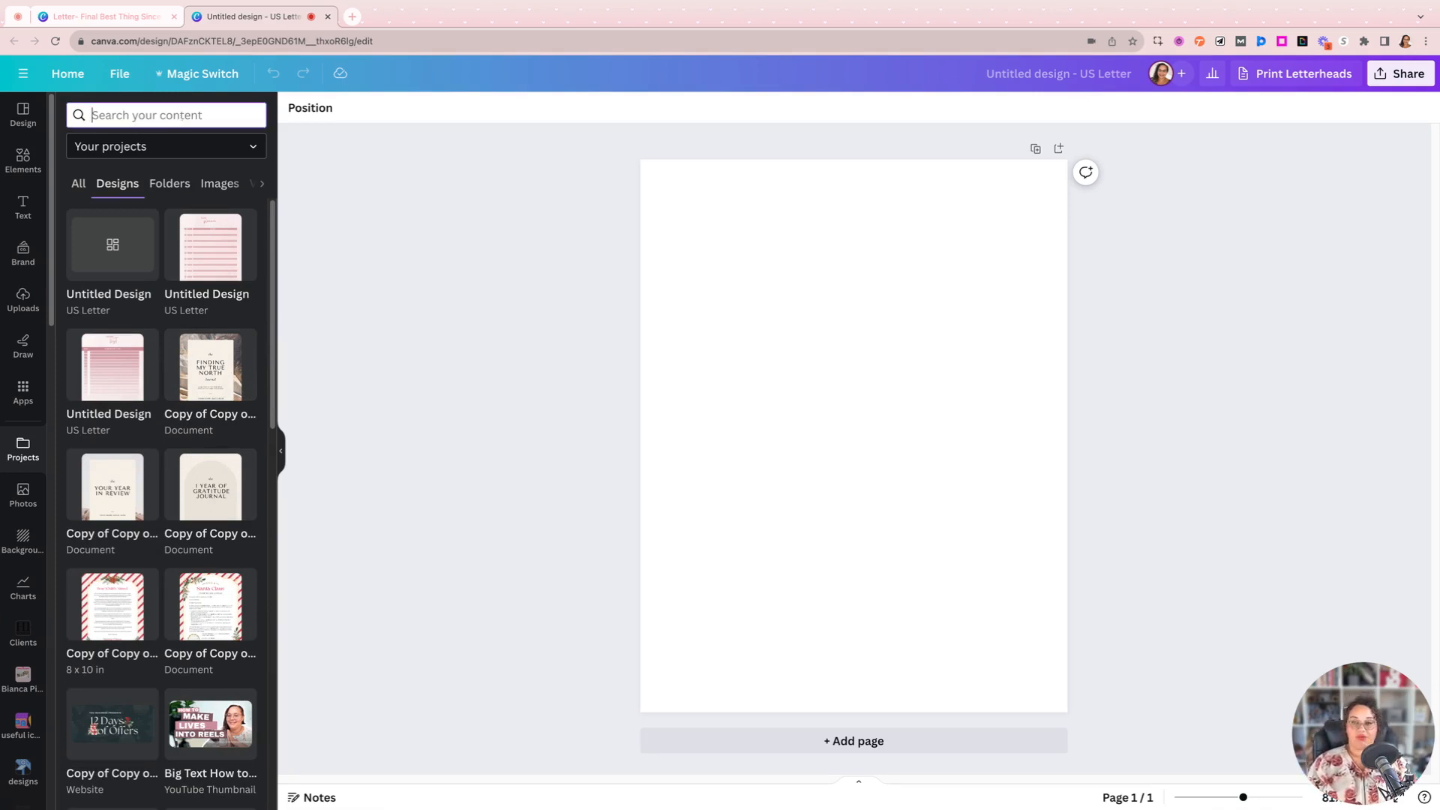
text(best thing)
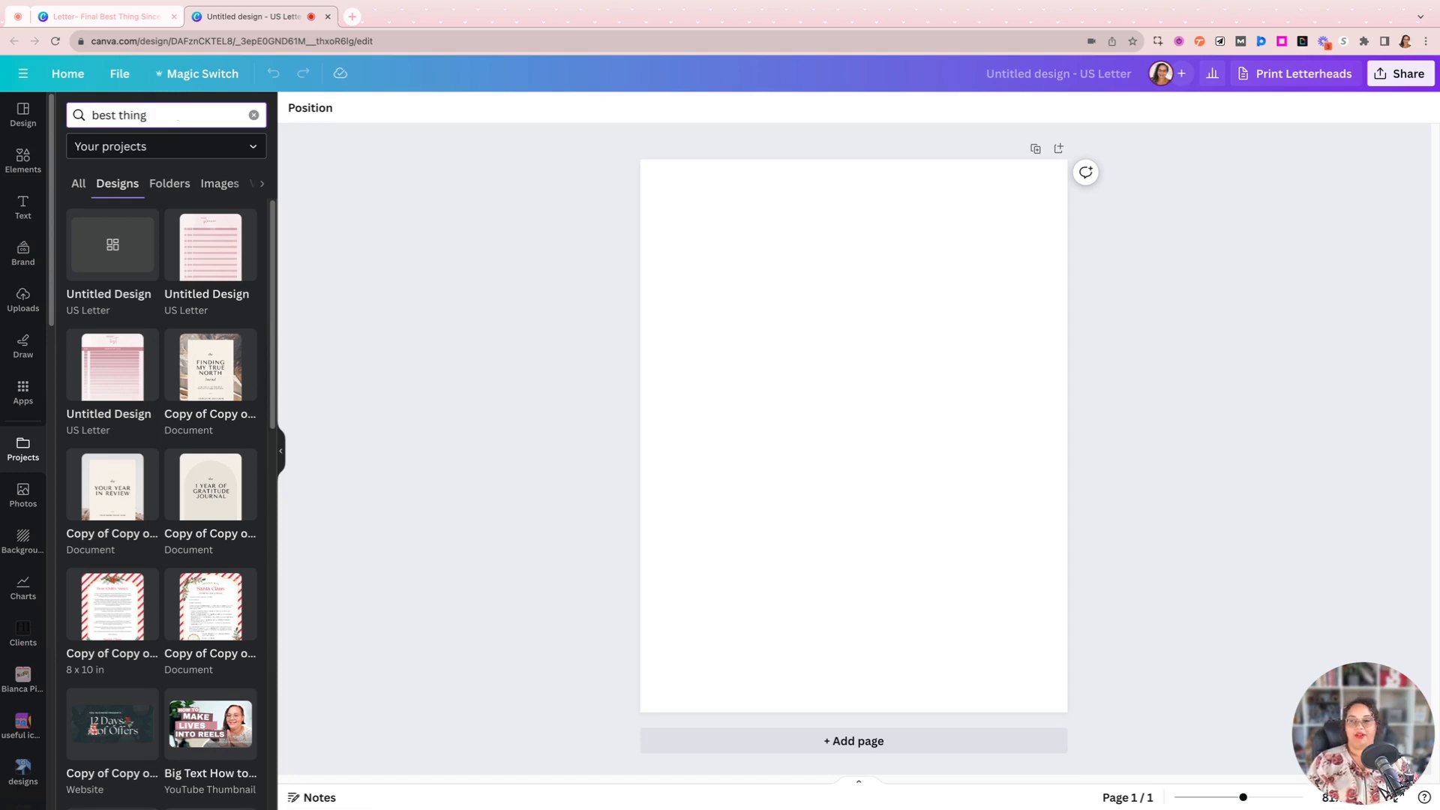
key(Return)
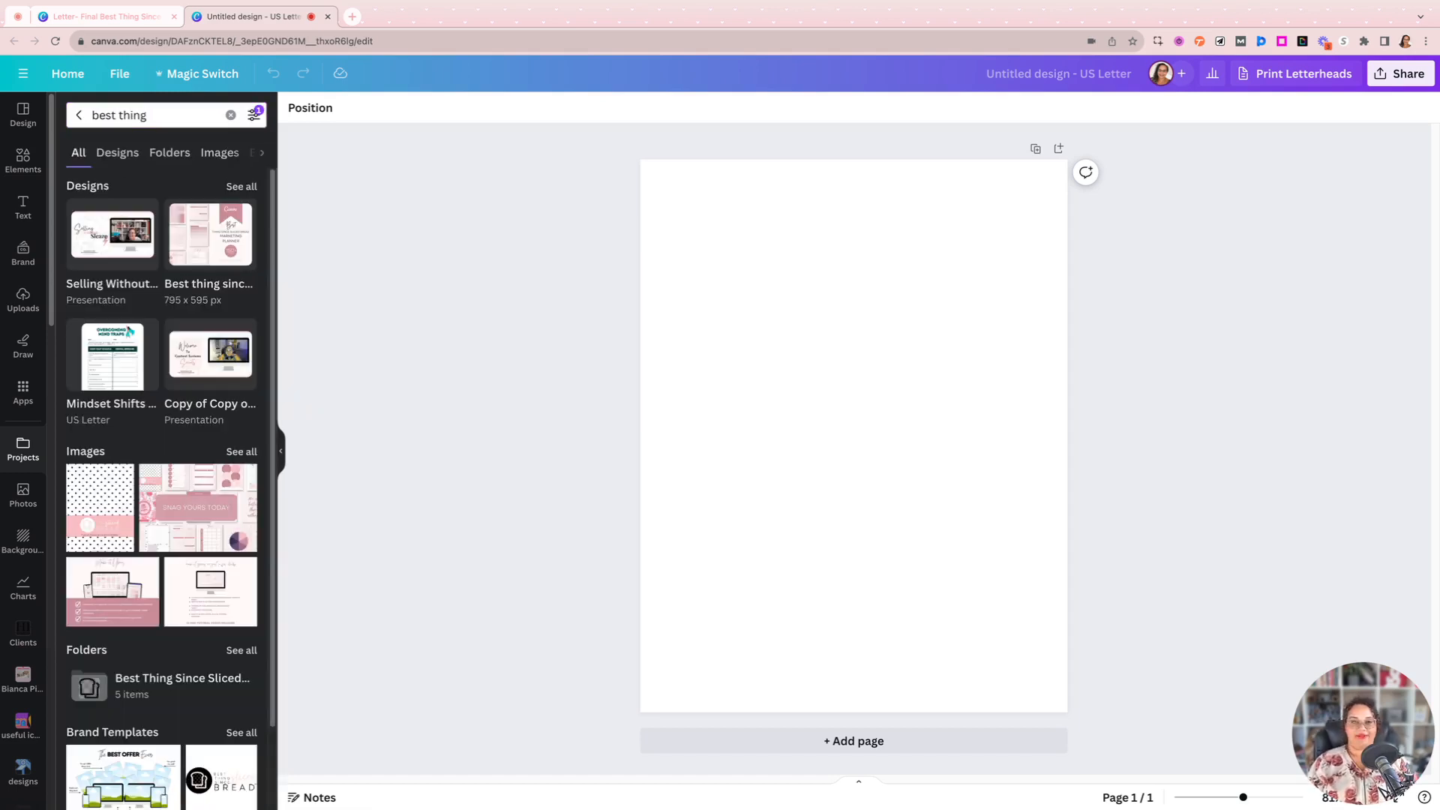
click(242, 187)
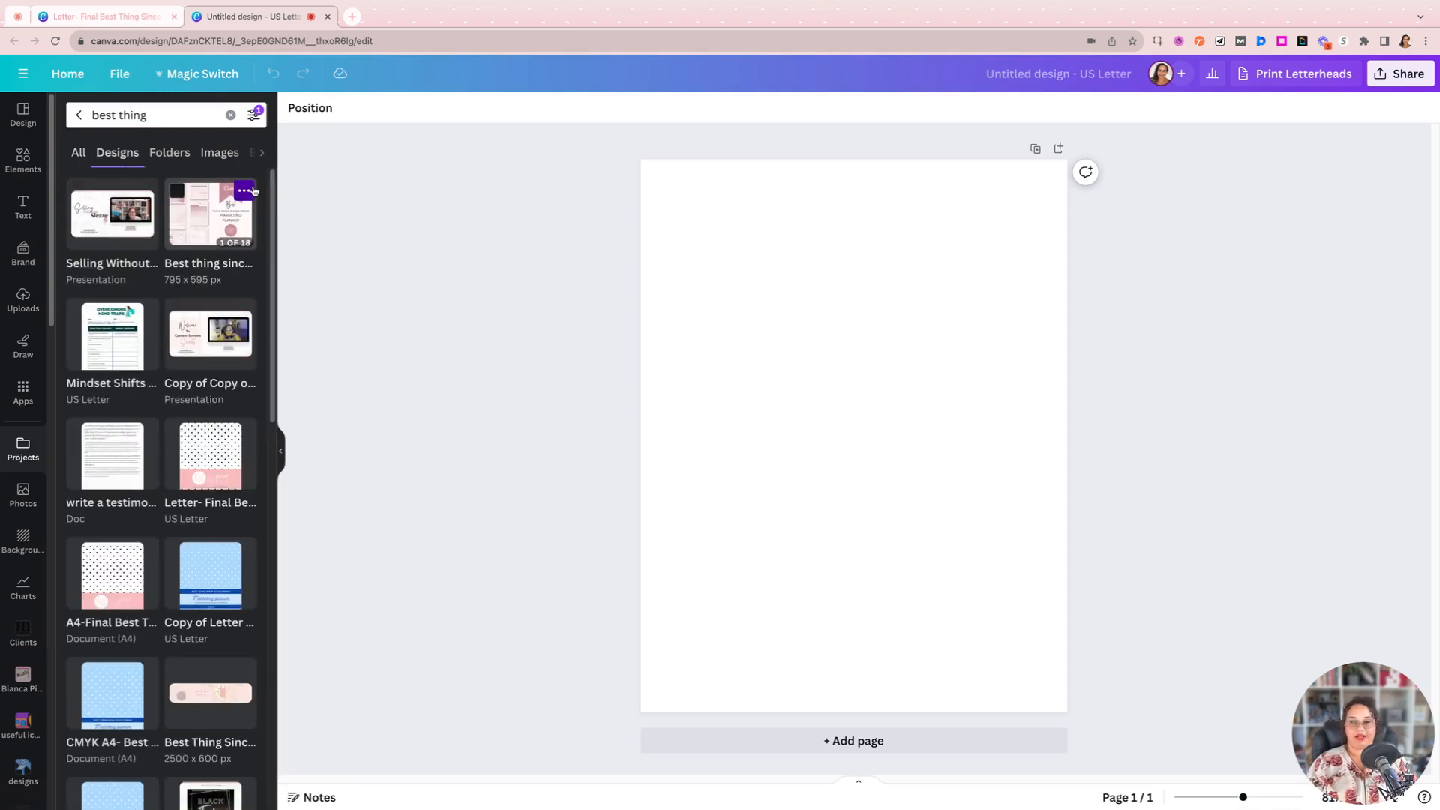
Step: Check the source planner's title, open the matching "Letter- Final Best Thing" design, and apply its To-Do List page to the blank page
click(113, 18)
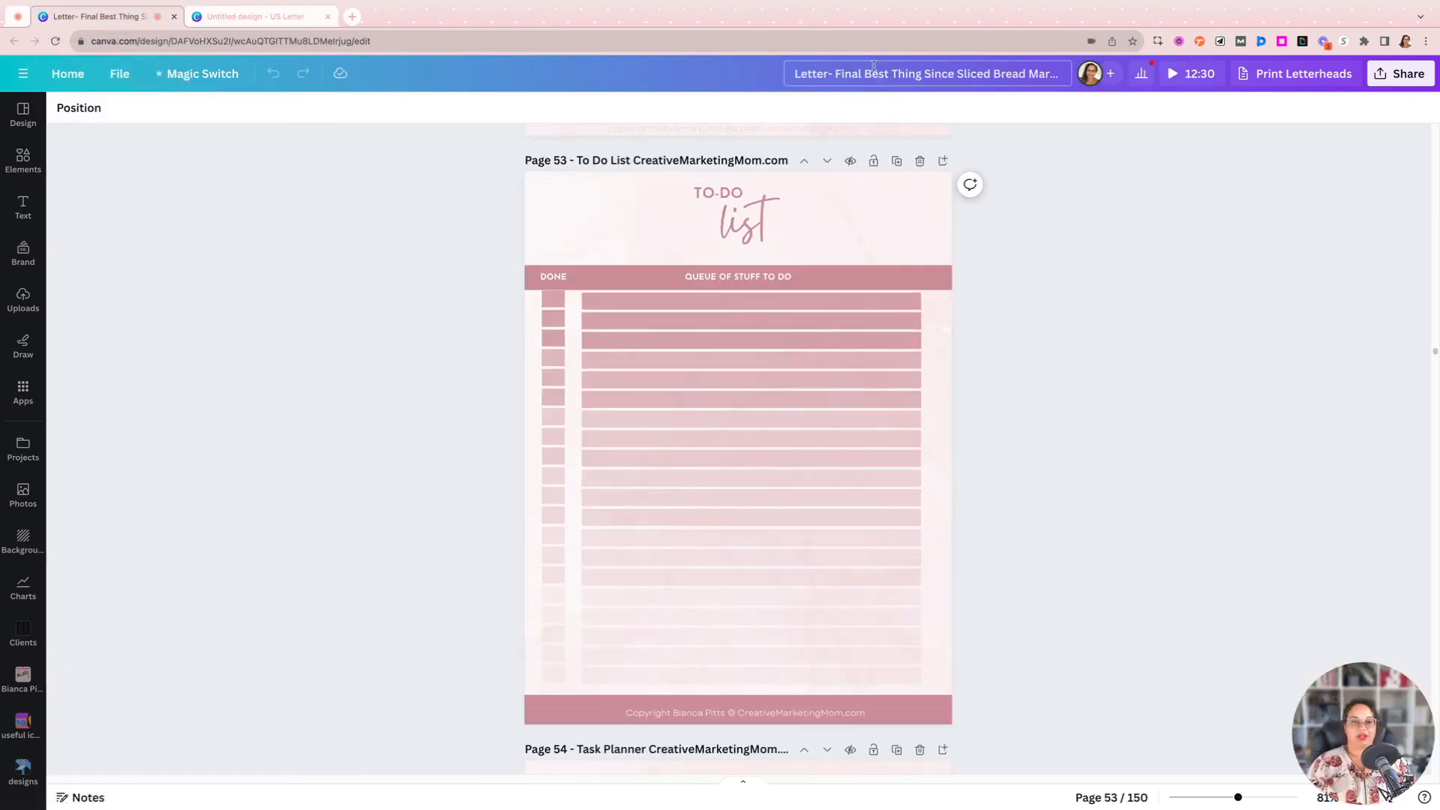
click(263, 17)
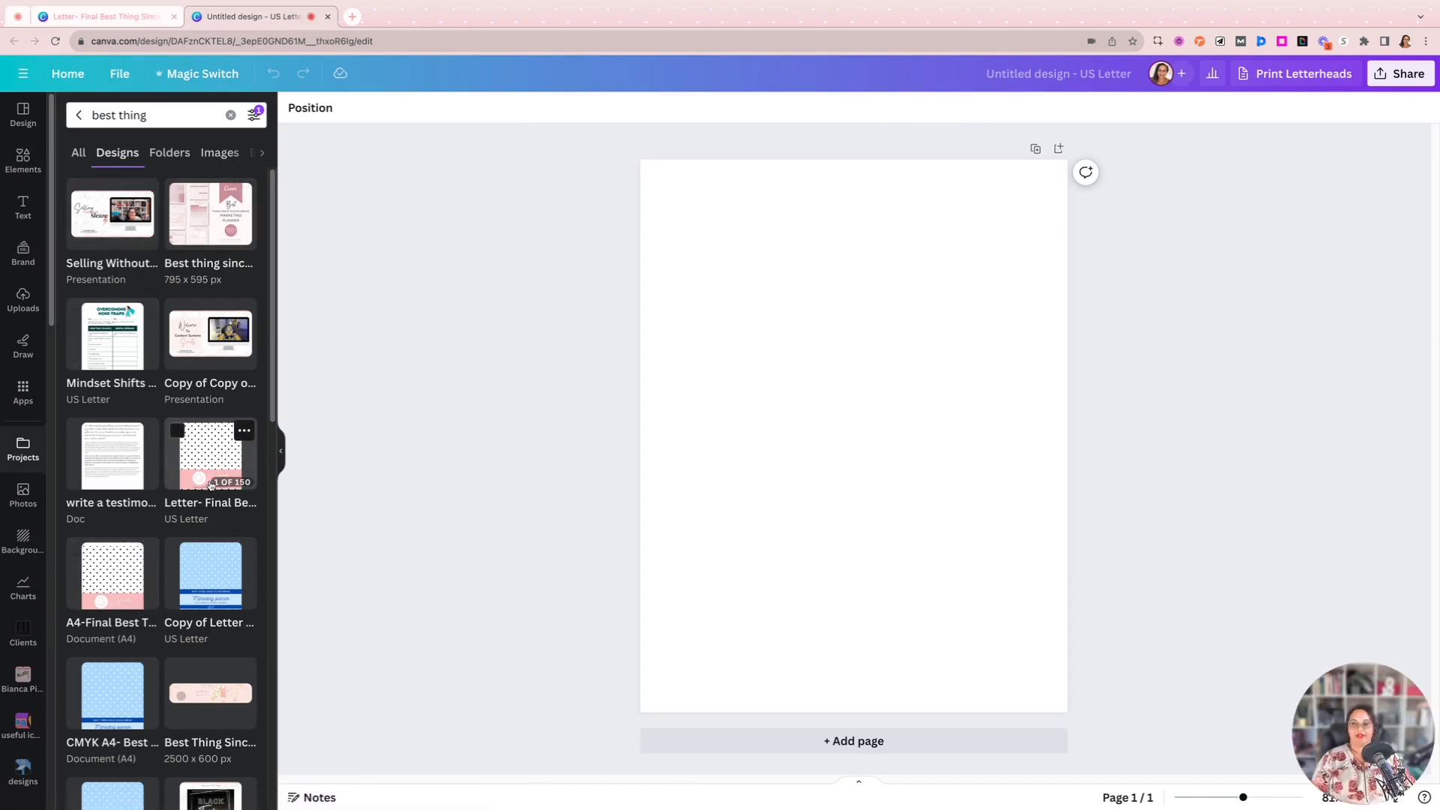
click(215, 451)
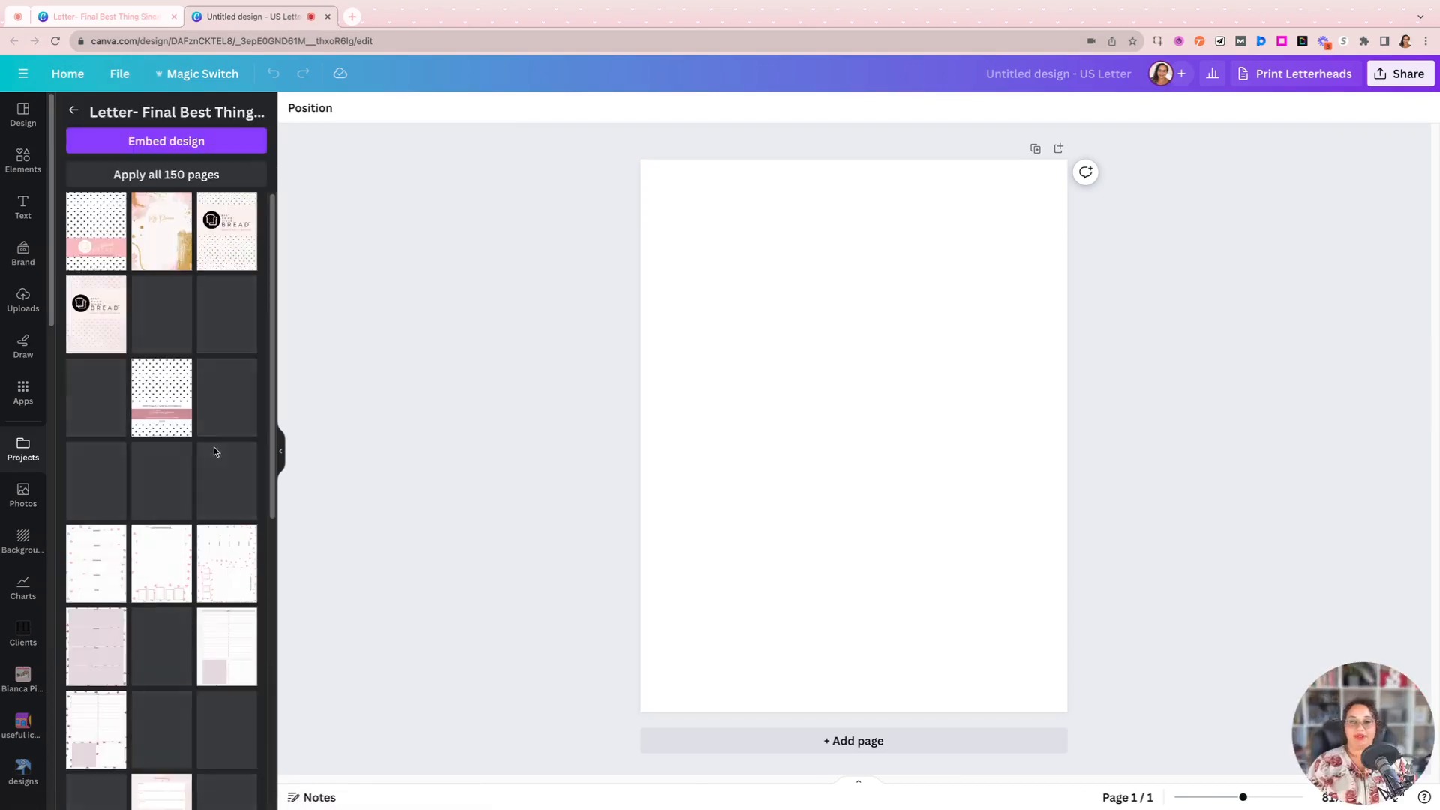
scroll(167, 435, down, 20)
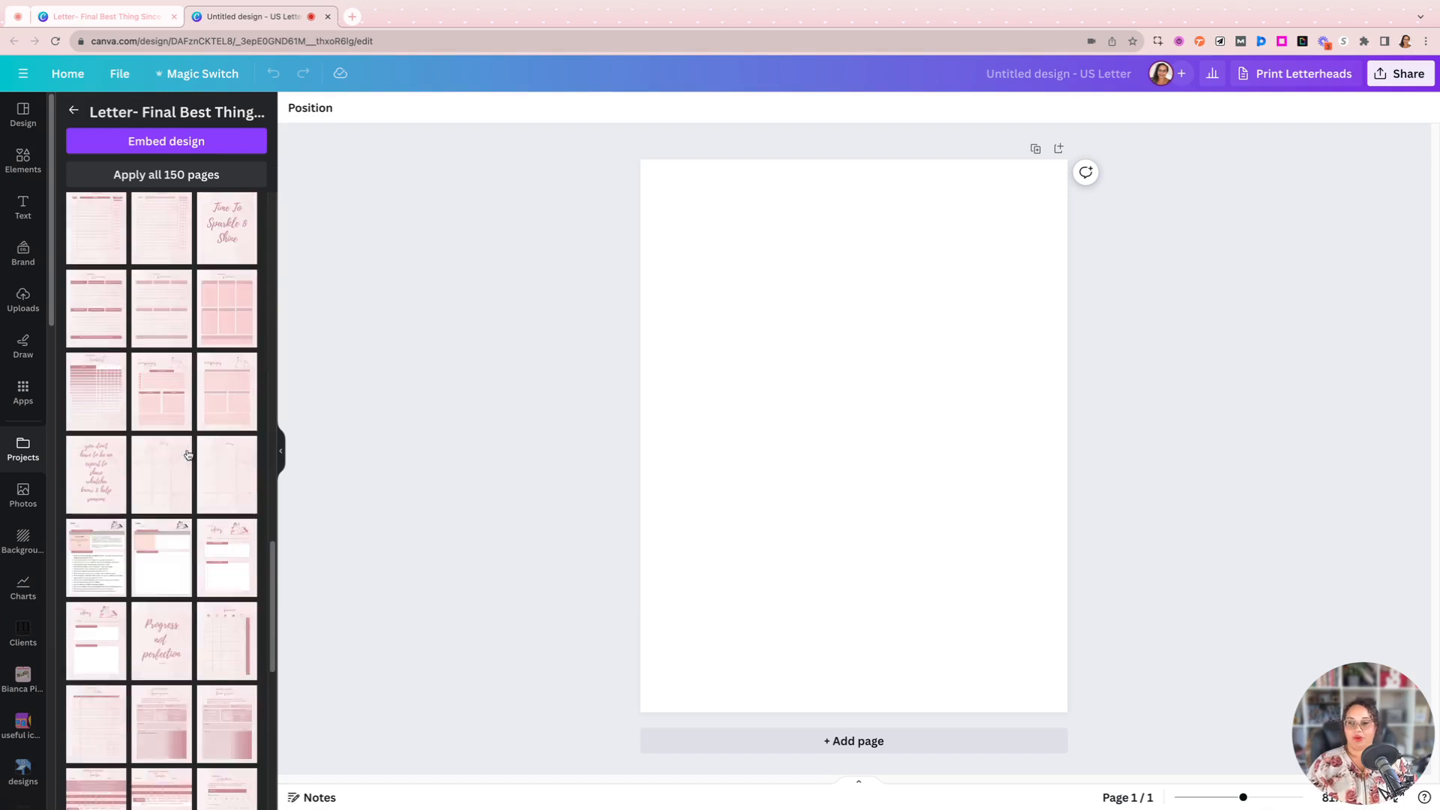
scroll(161, 450, up, 3)
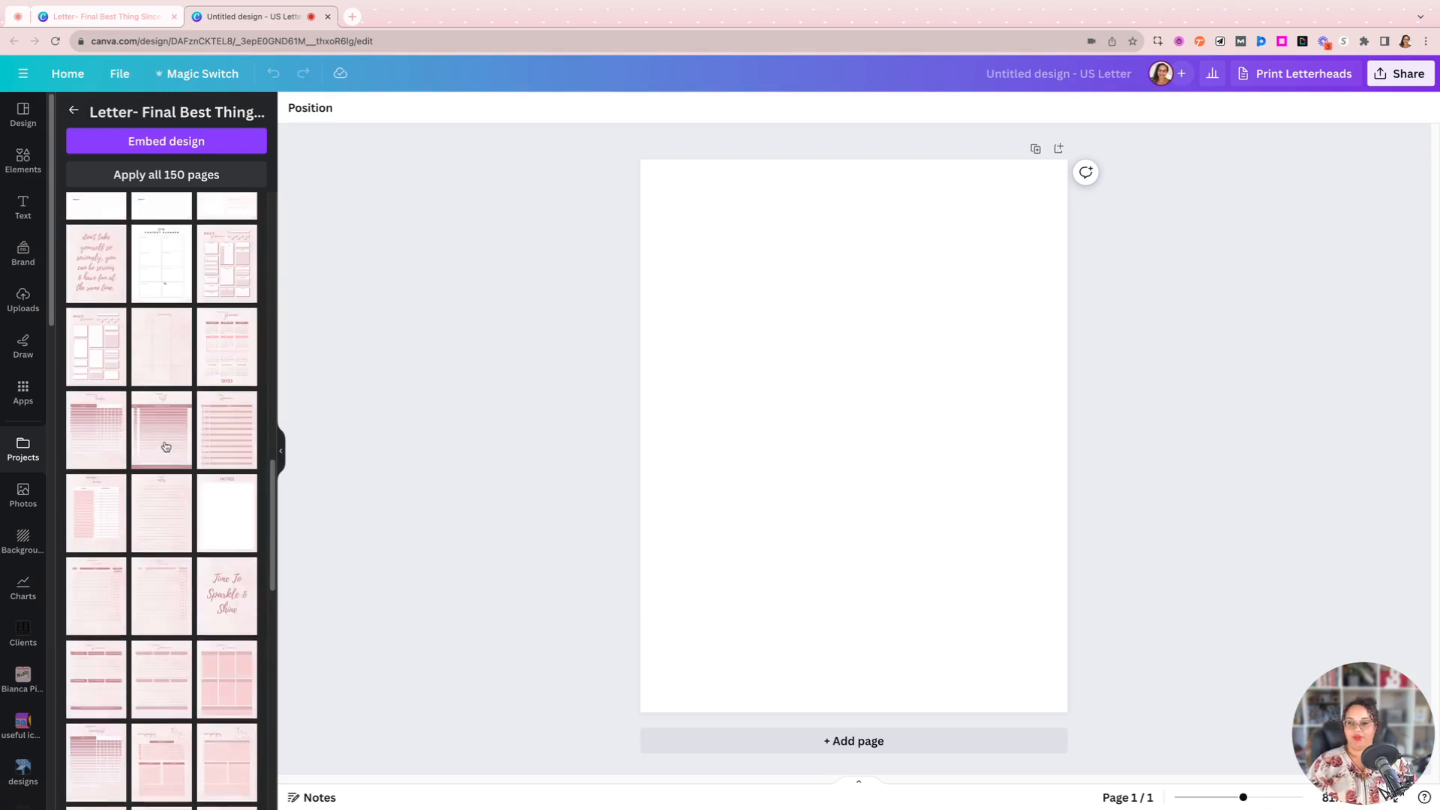
click(166, 446)
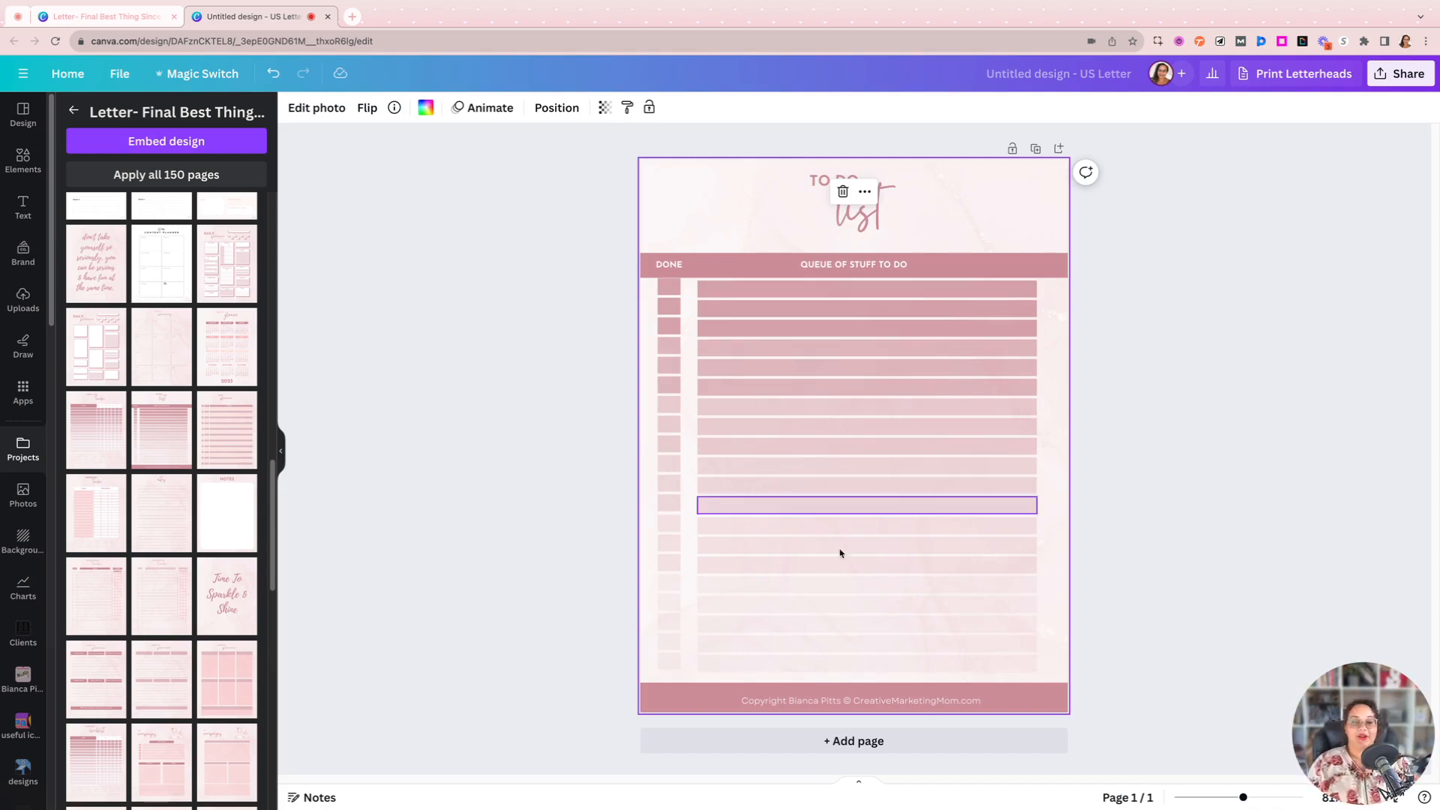
Step: Add a second page and apply the Post Planner page from the same planner design to it
click(843, 742)
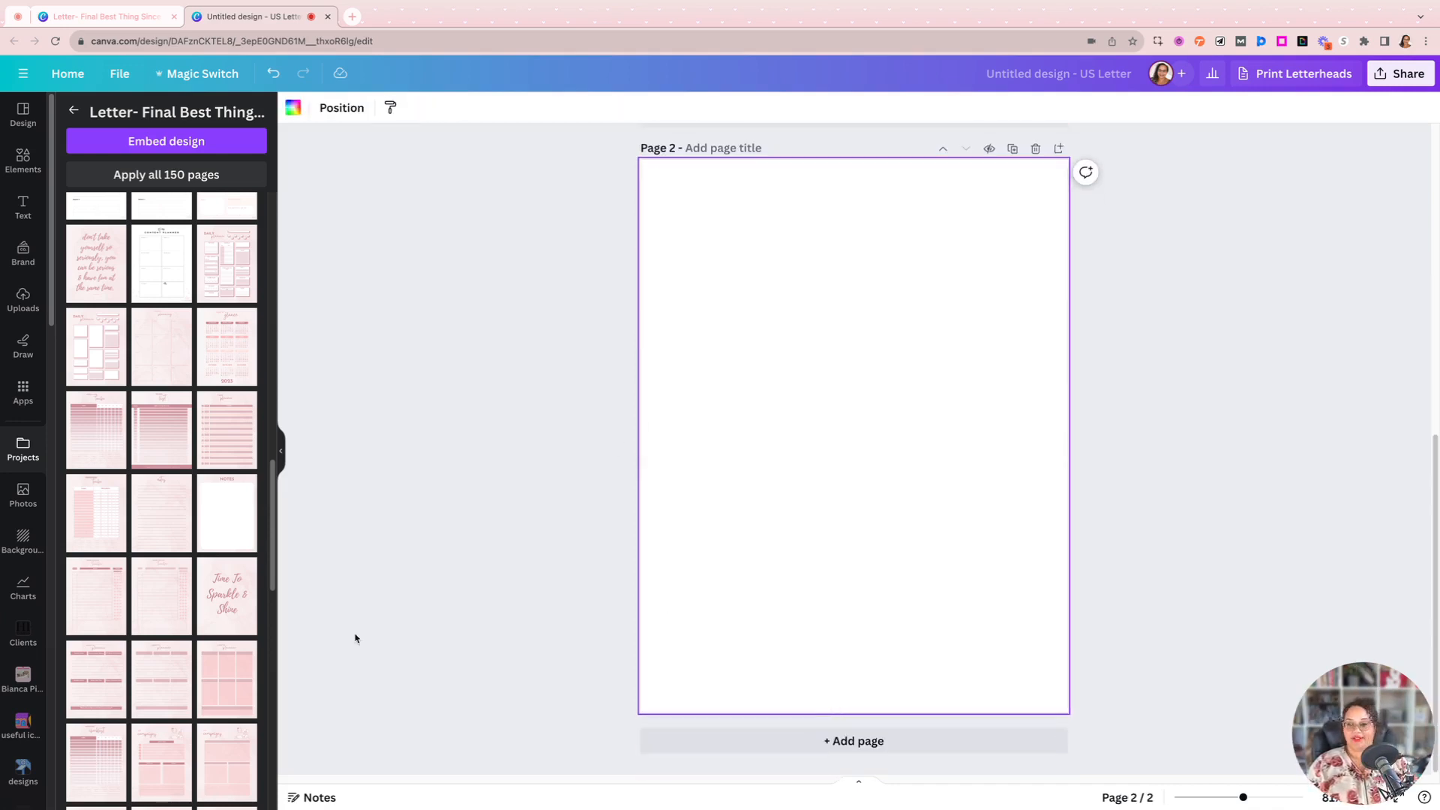
scroll(182, 617, down, 10)
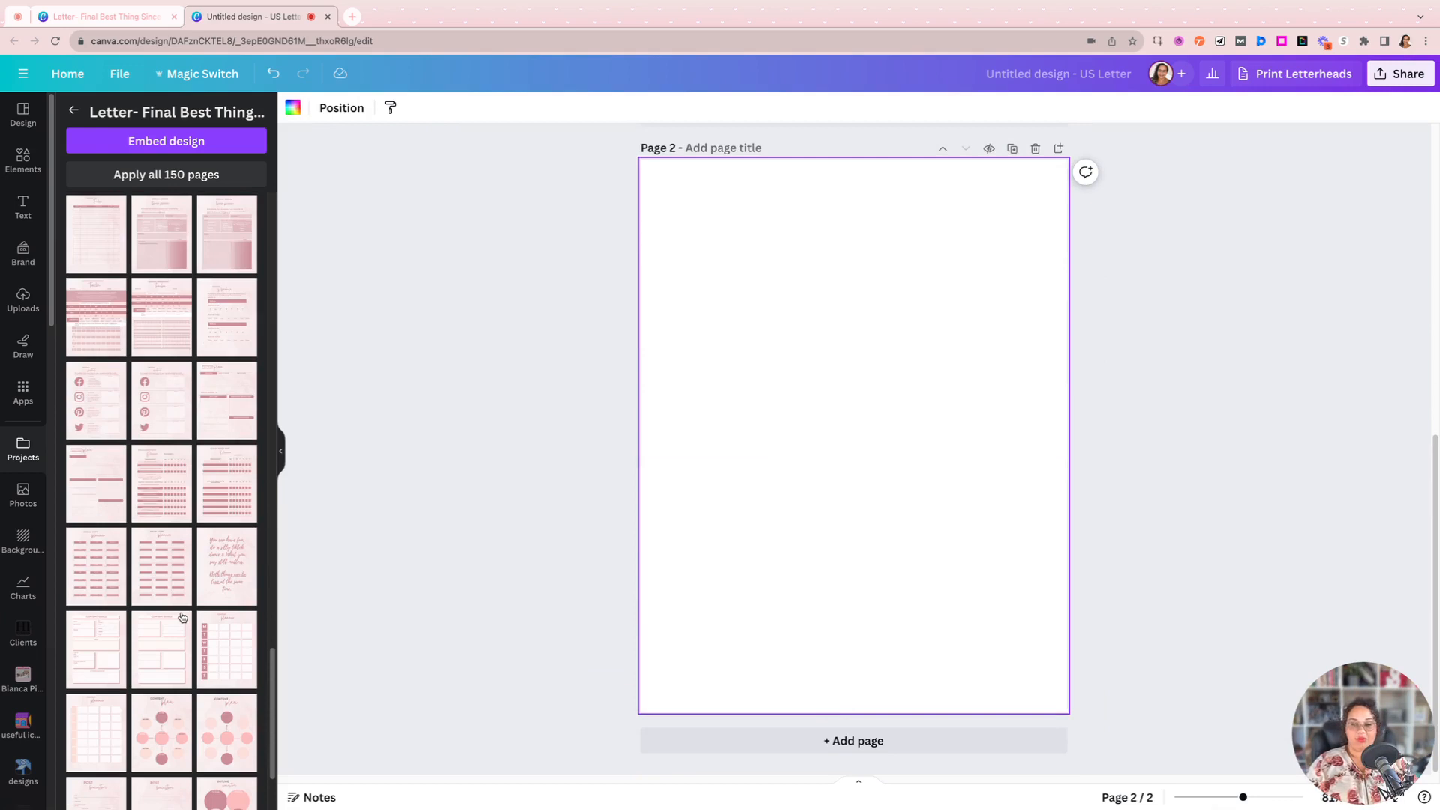
scroll(216, 592, down, 3)
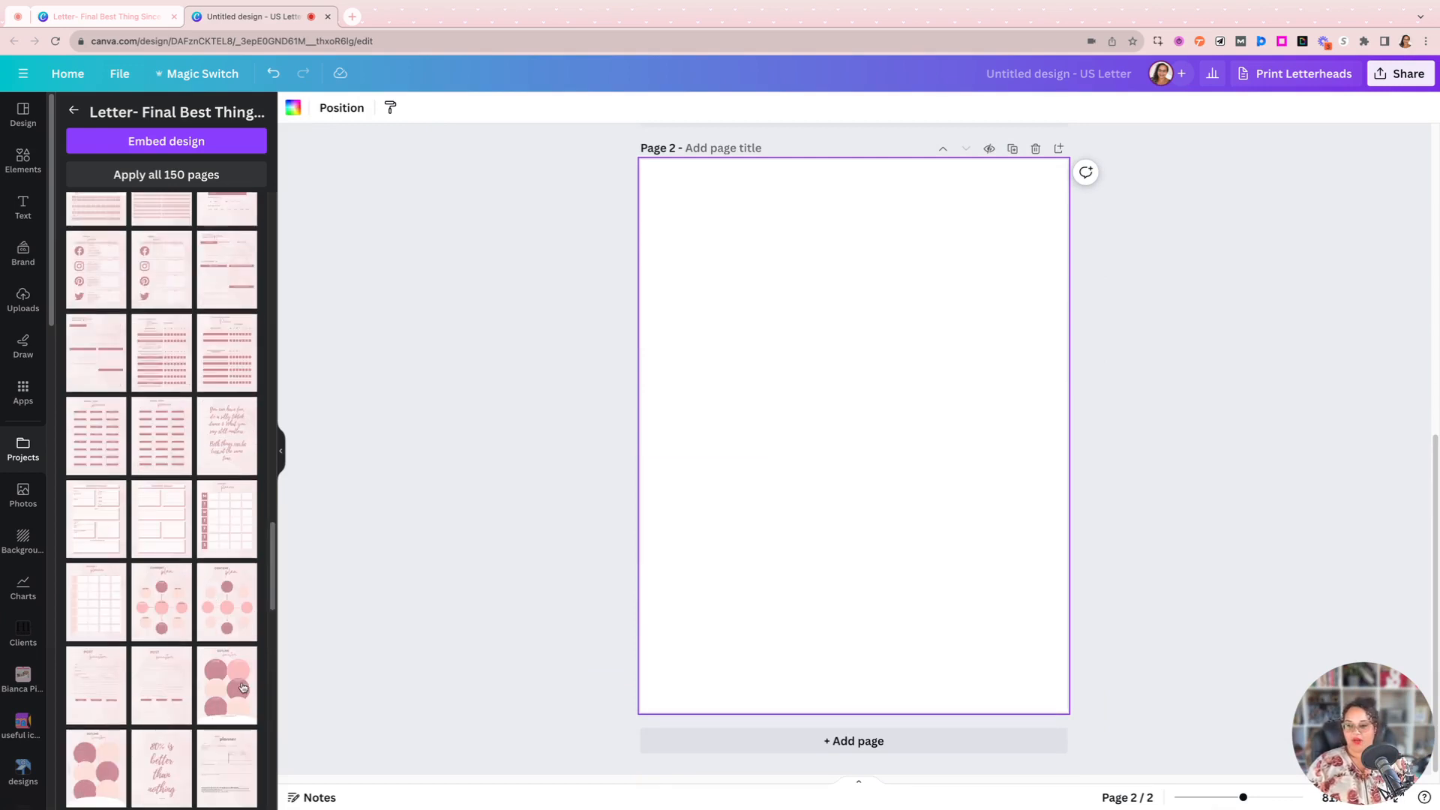
scroll(199, 716, down, 10)
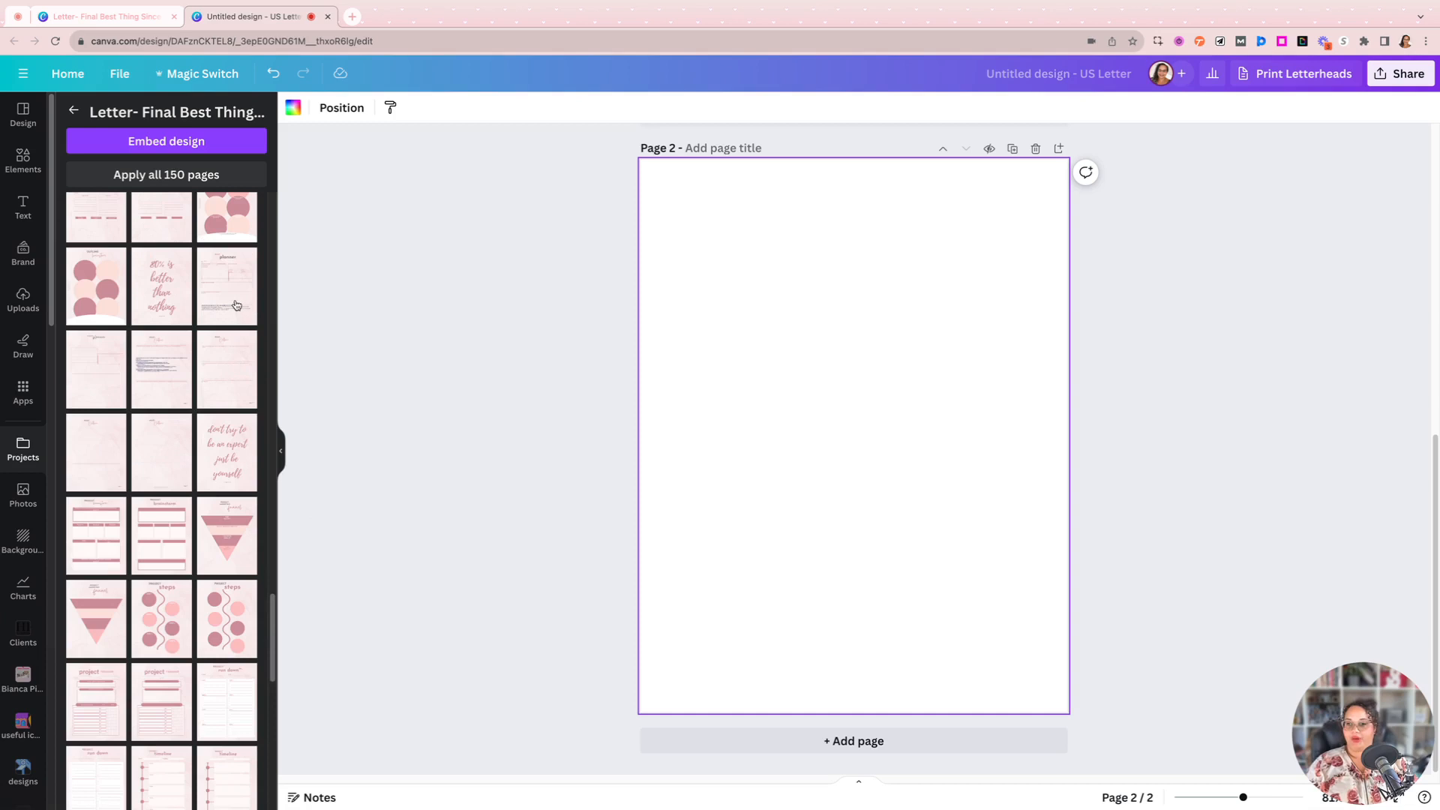
click(236, 305)
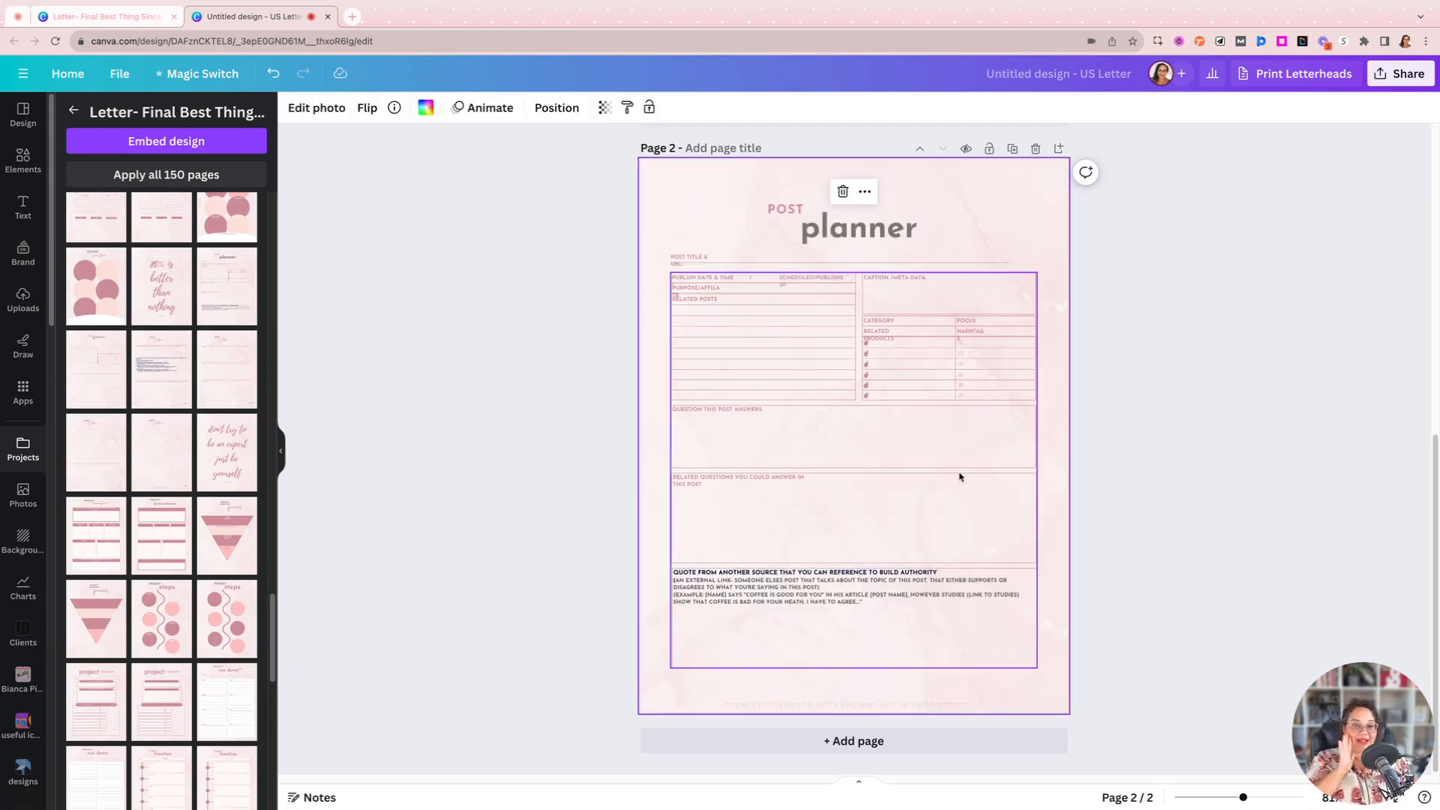
Step: Add a third page and apply the Sales Breakthrough roadmap page from the "Clarity To Profit" design to it
click(1005, 748)
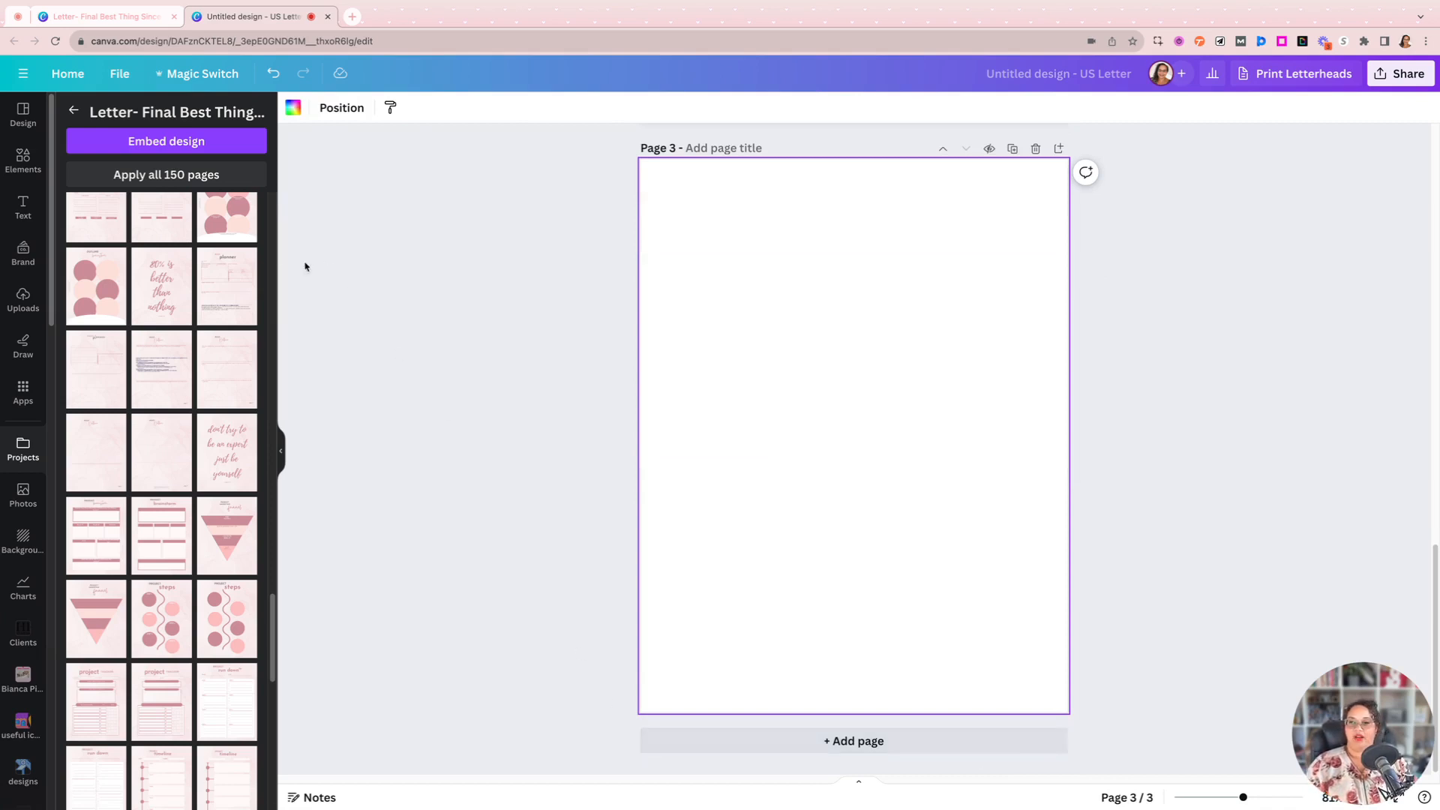
click(70, 114)
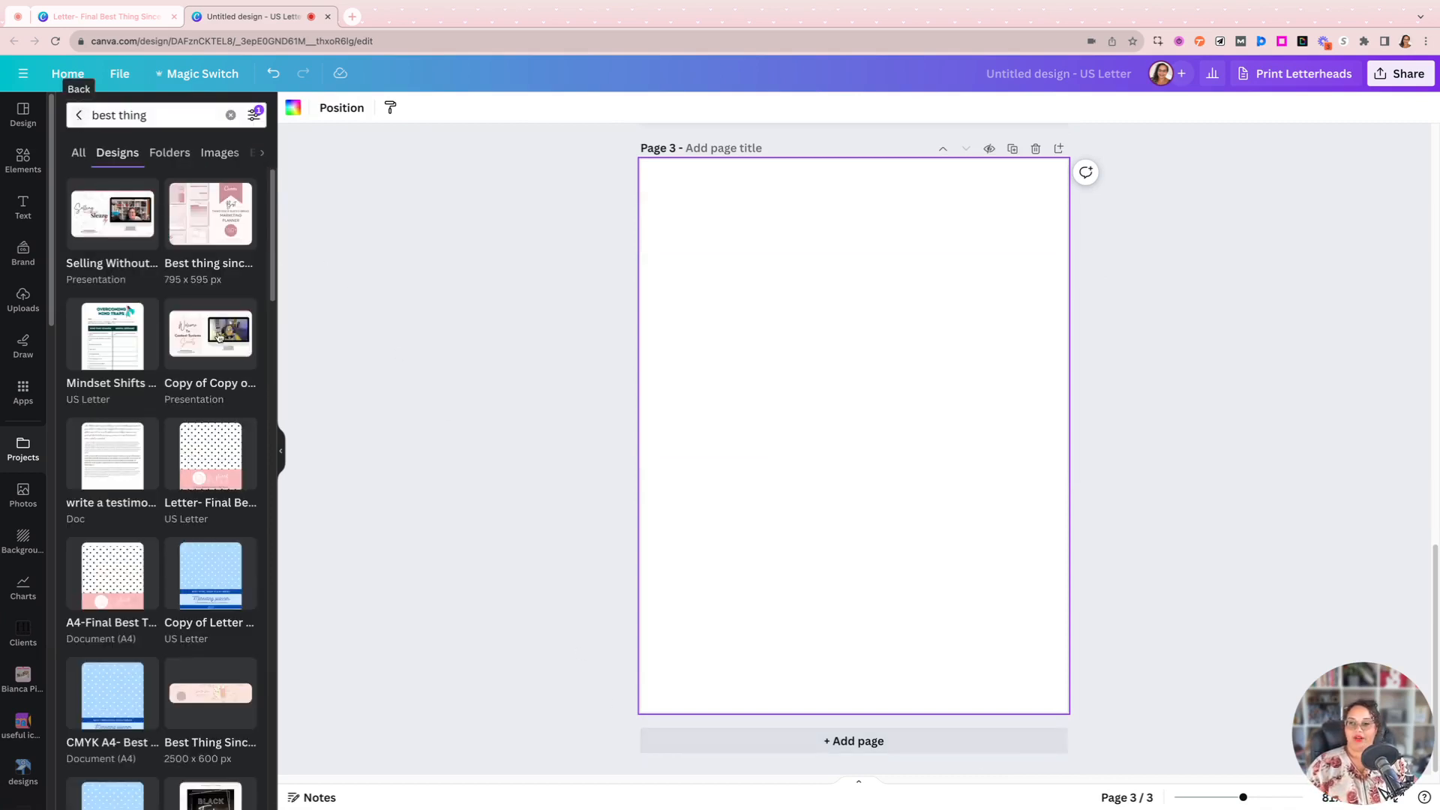
scroll(246, 624, down, 15)
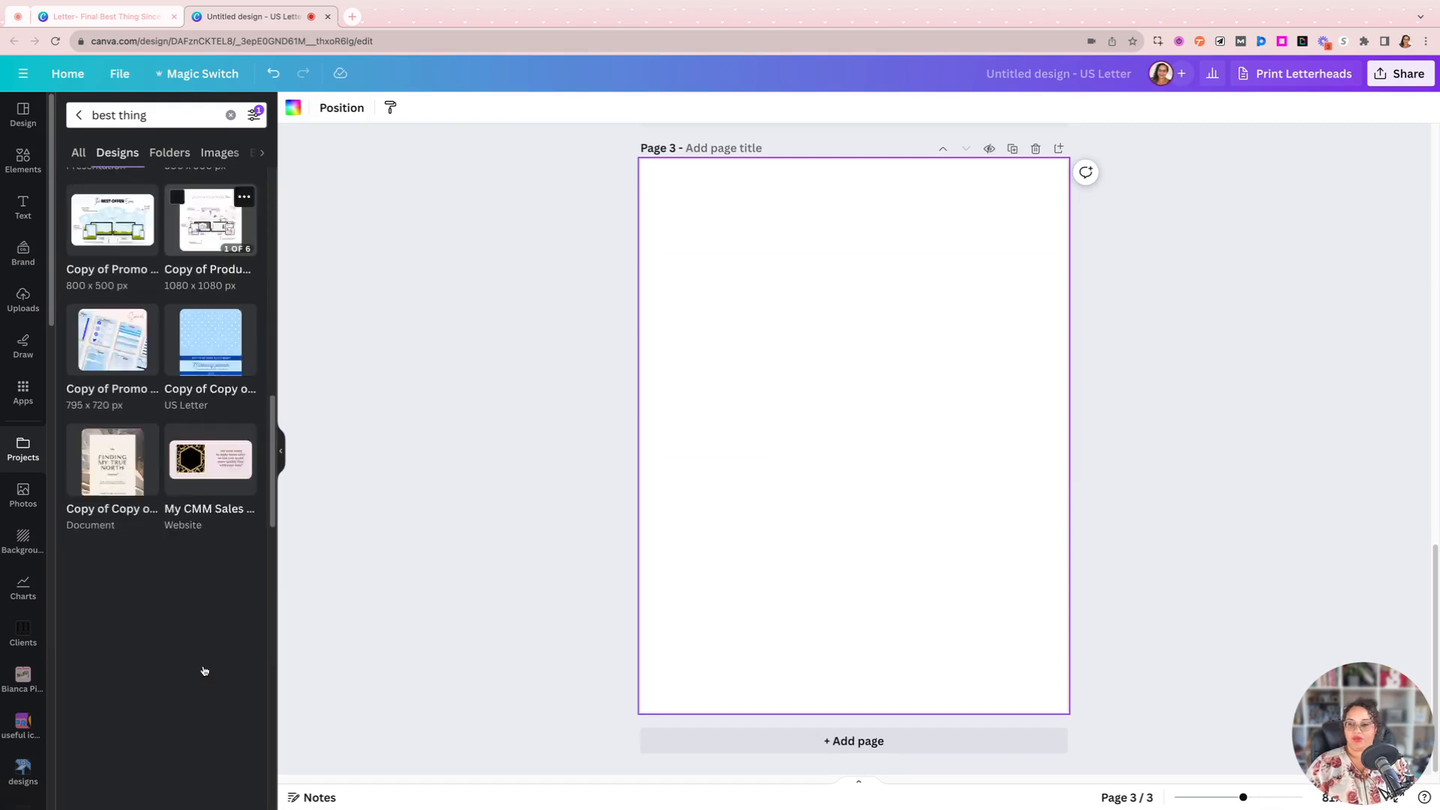
scroll(204, 670, down, 1)
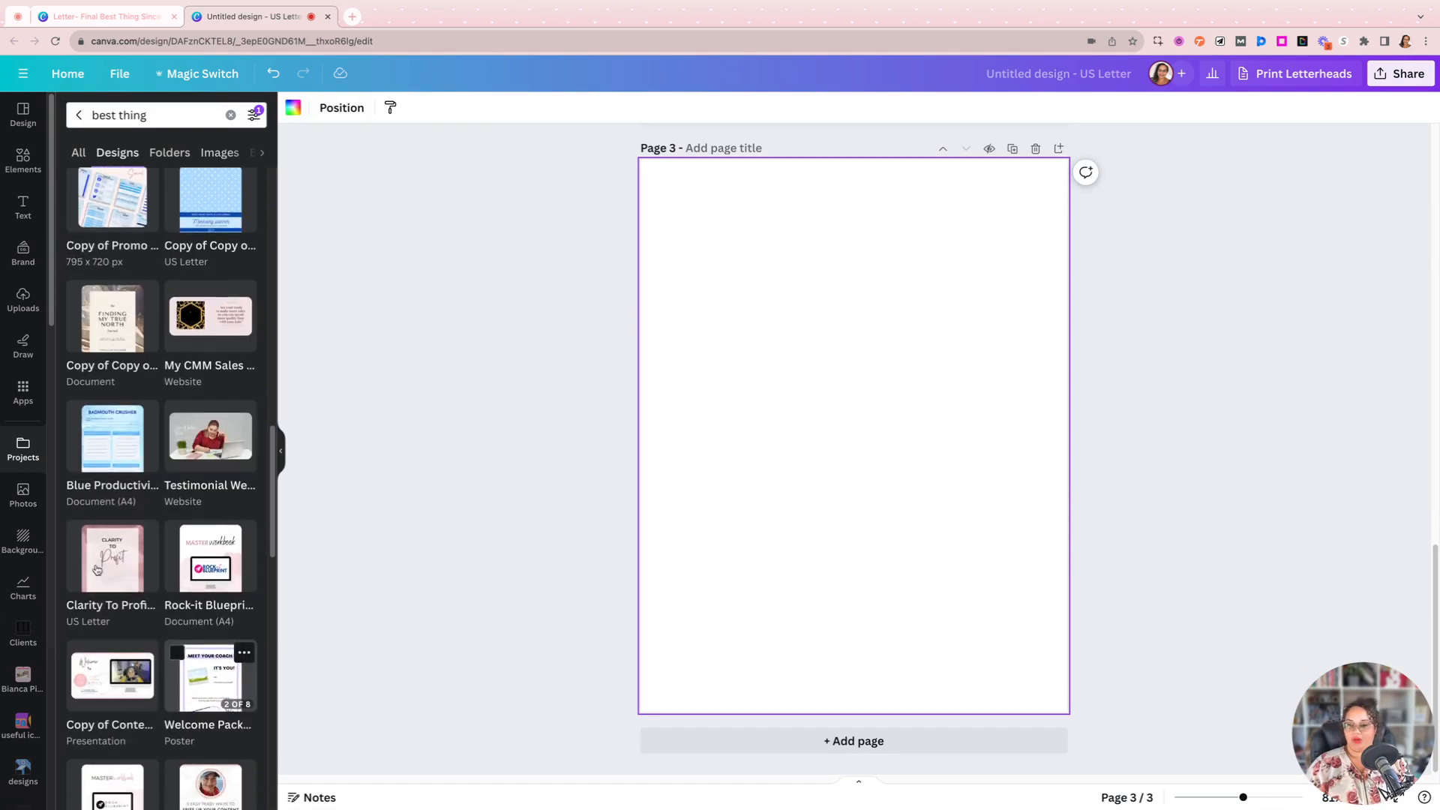
click(150, 560)
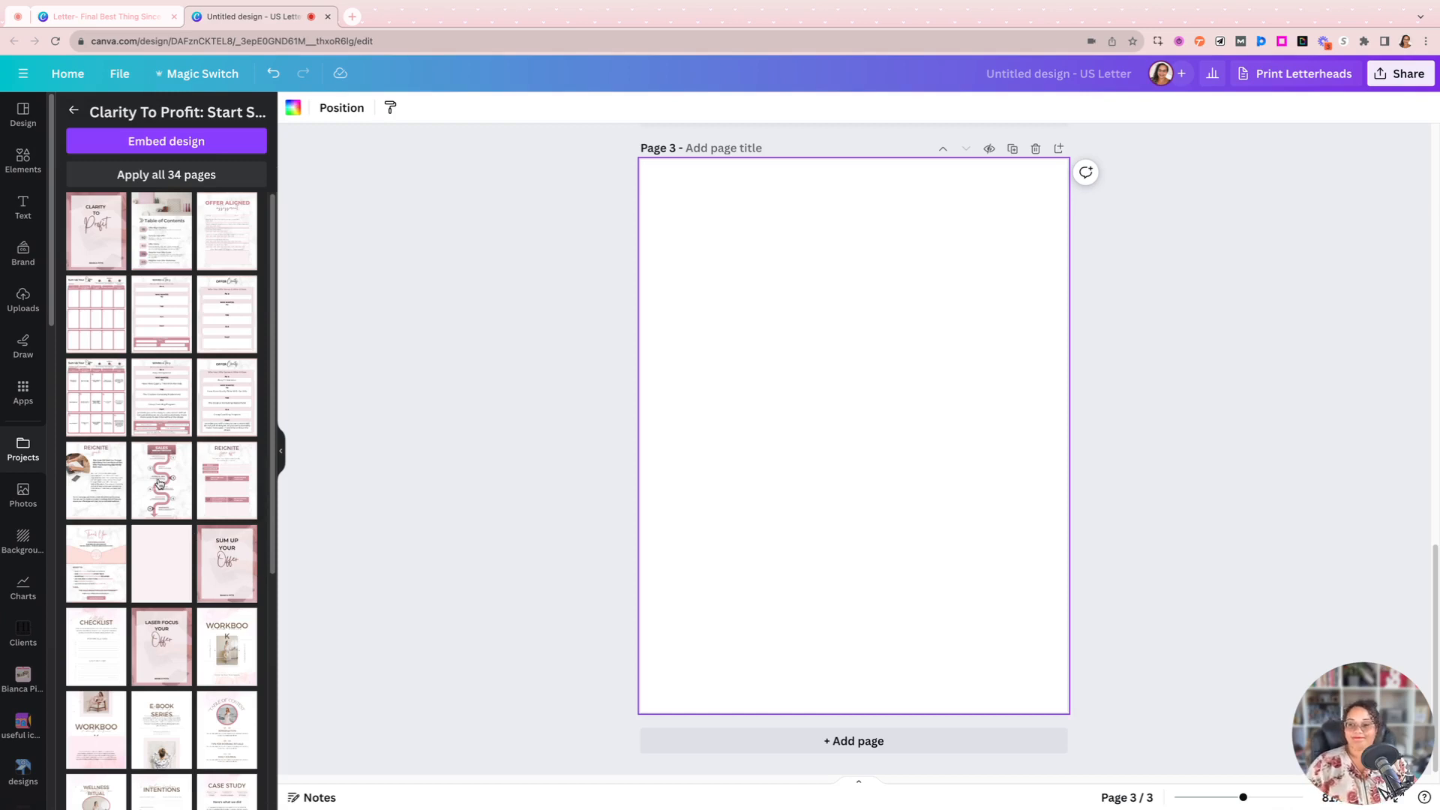
click(161, 483)
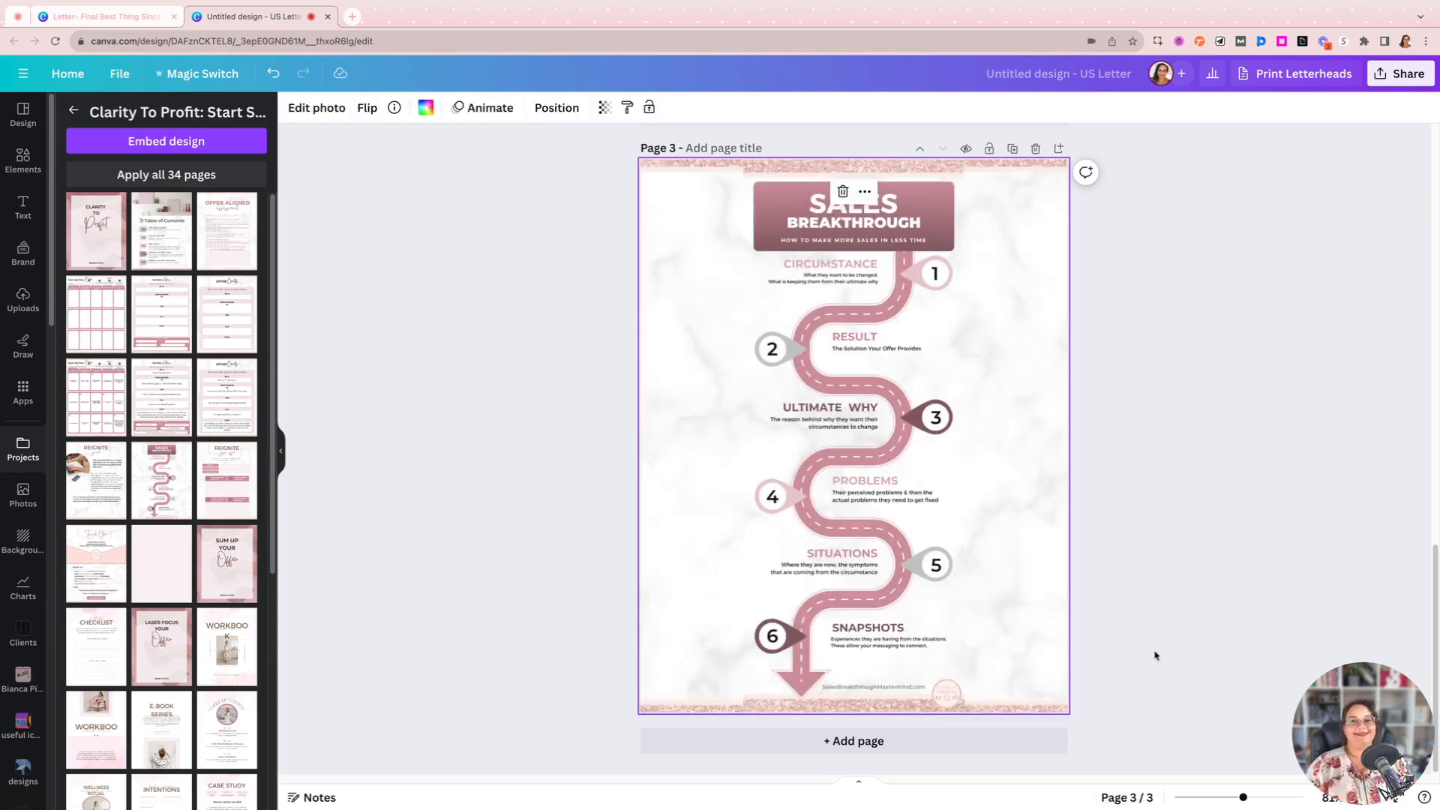
Step: Review the assembled To-Do List, Post Planner and Sales Breakthrough pages, ending on page 1
scroll(929, 375, up, 15)
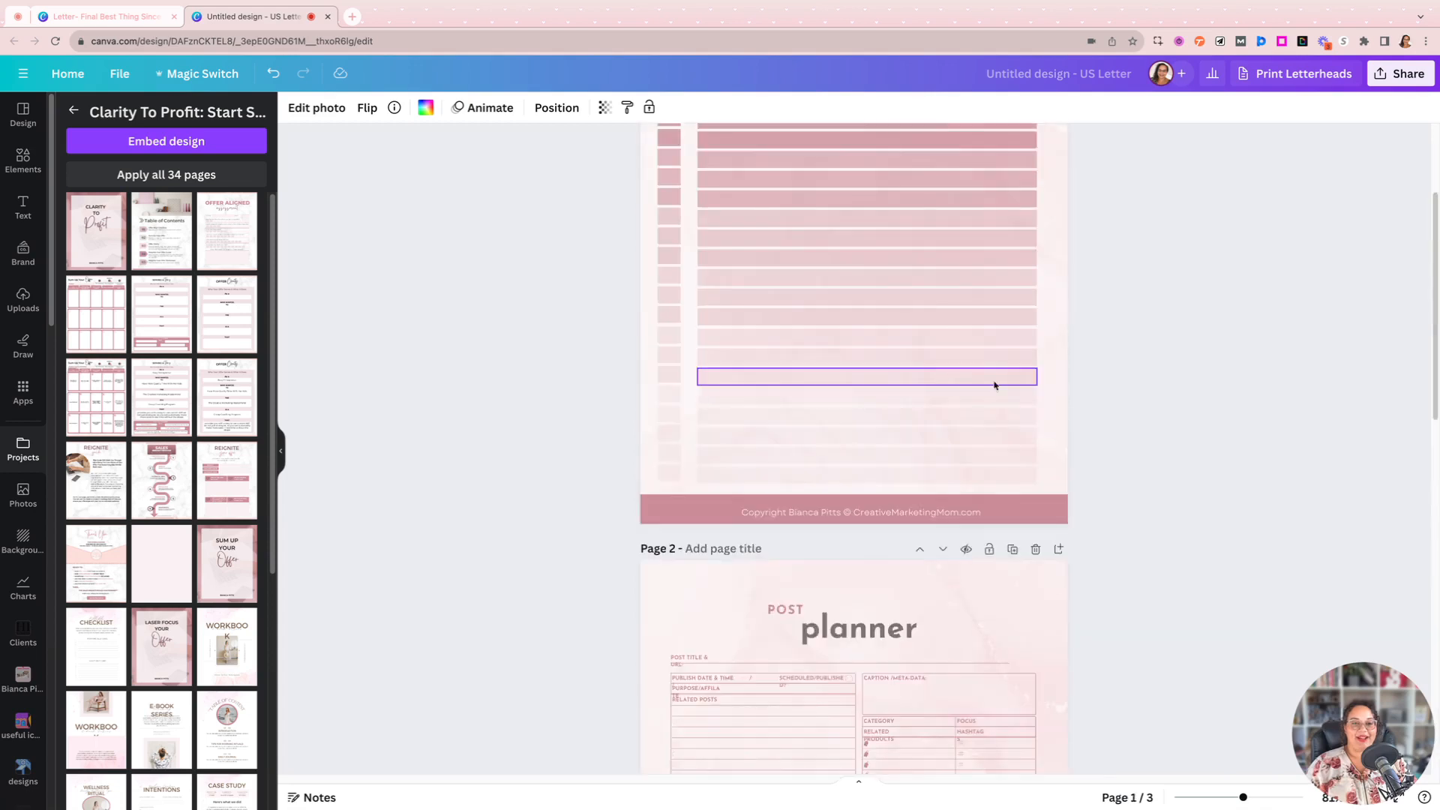
scroll(1122, 504, down, 15)
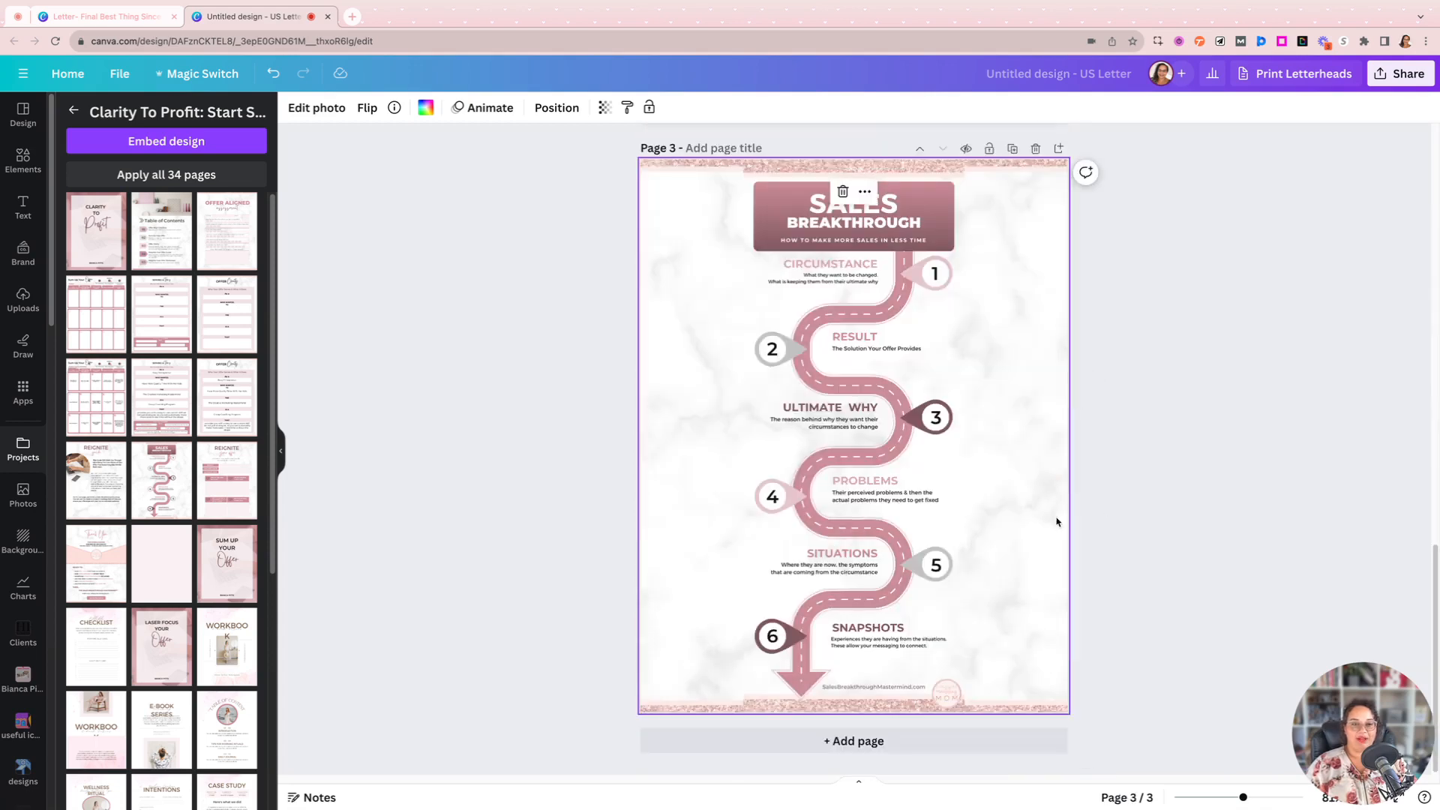
scroll(975, 510, up, 5)
scroll(872, 501, up, 10)
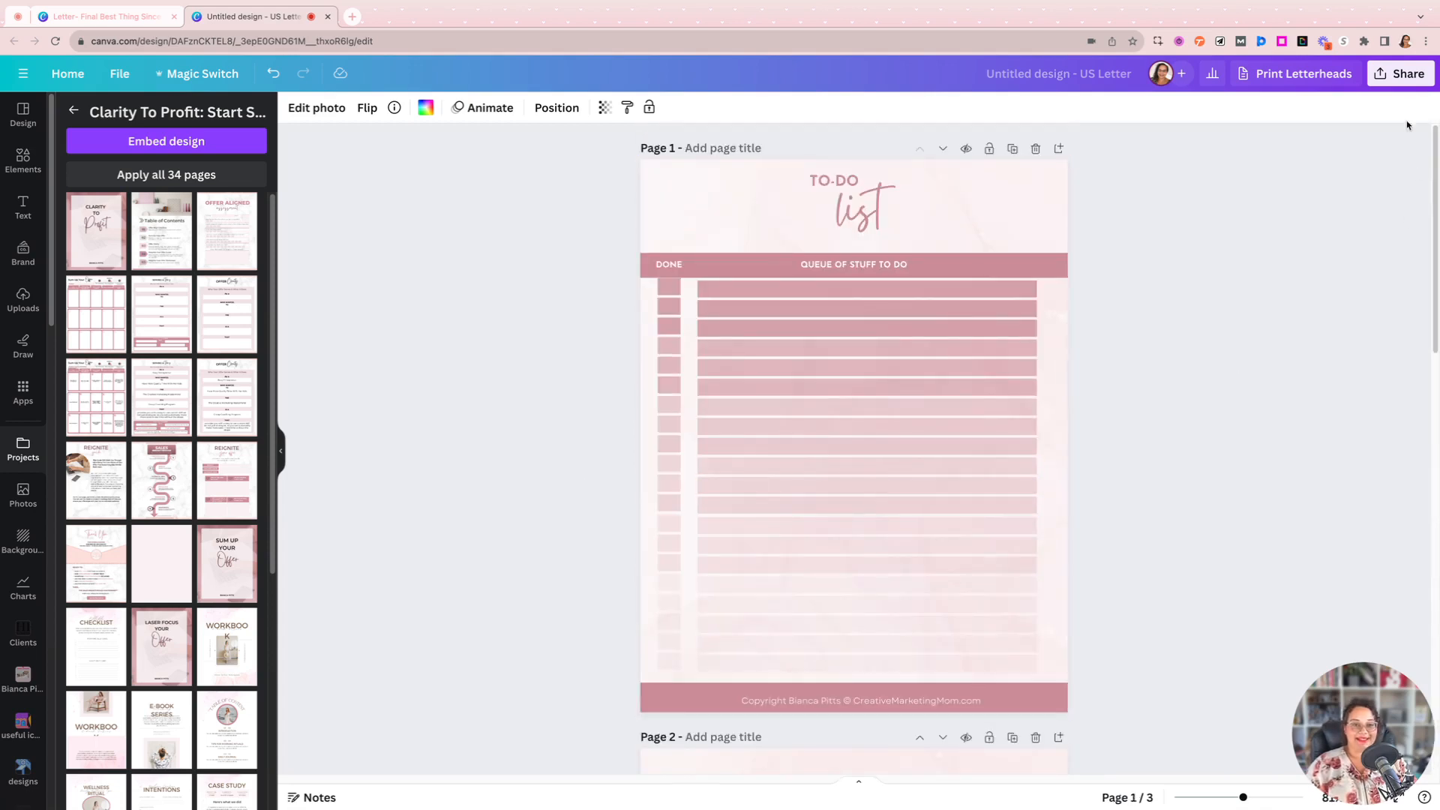